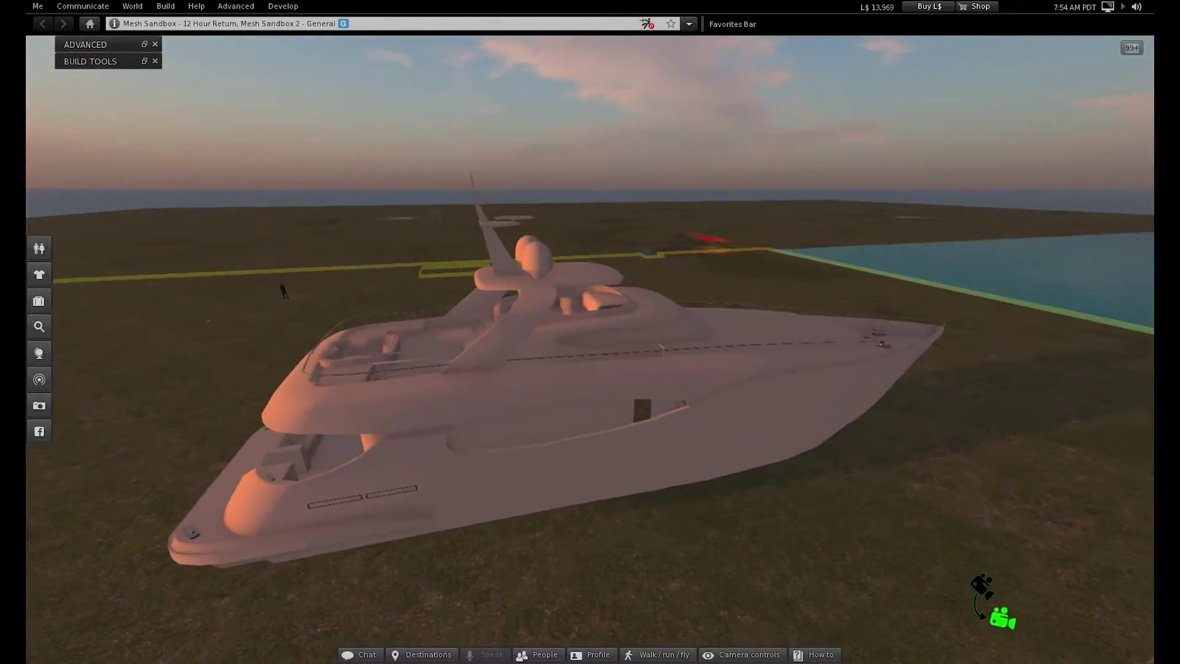
Open the yacht for editing and bring up its detailed land impact and weight information beside the build window
right_click(581, 355)
click(629, 370)
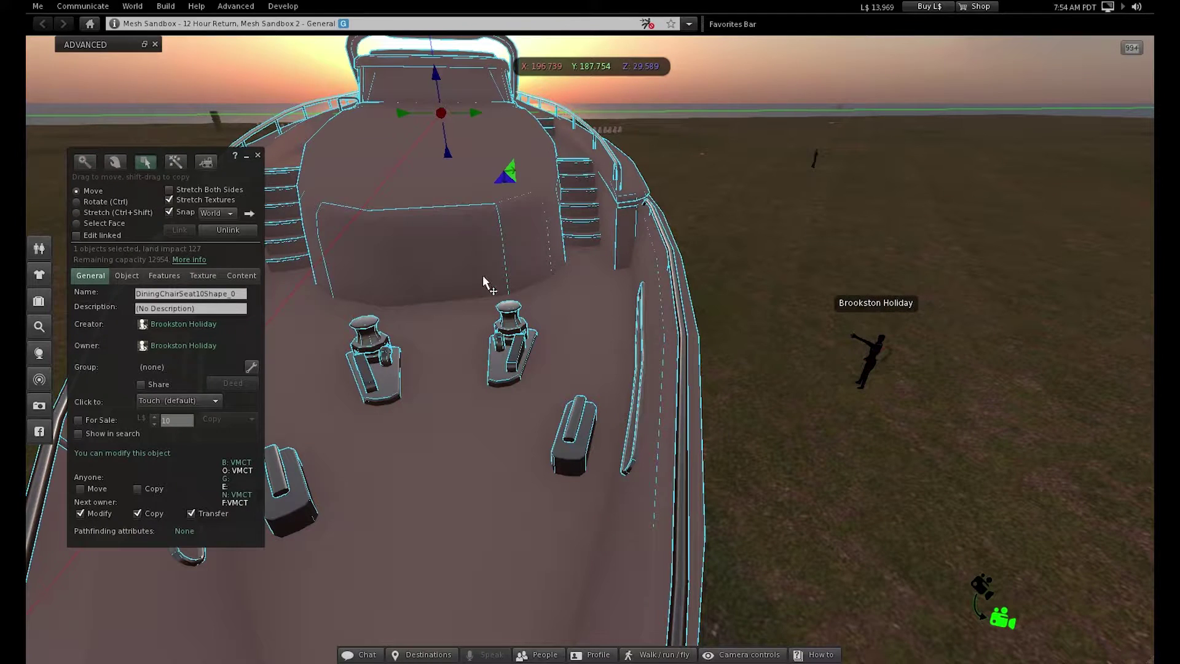
click(178, 260)
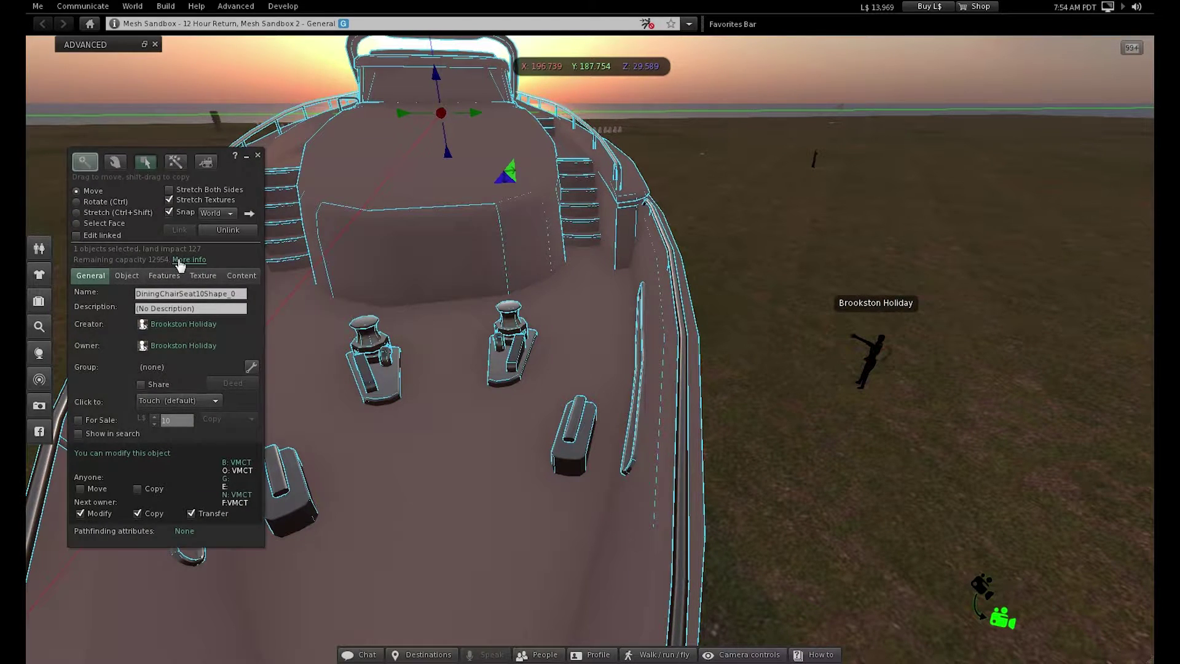
drag(332, 258, 306, 215)
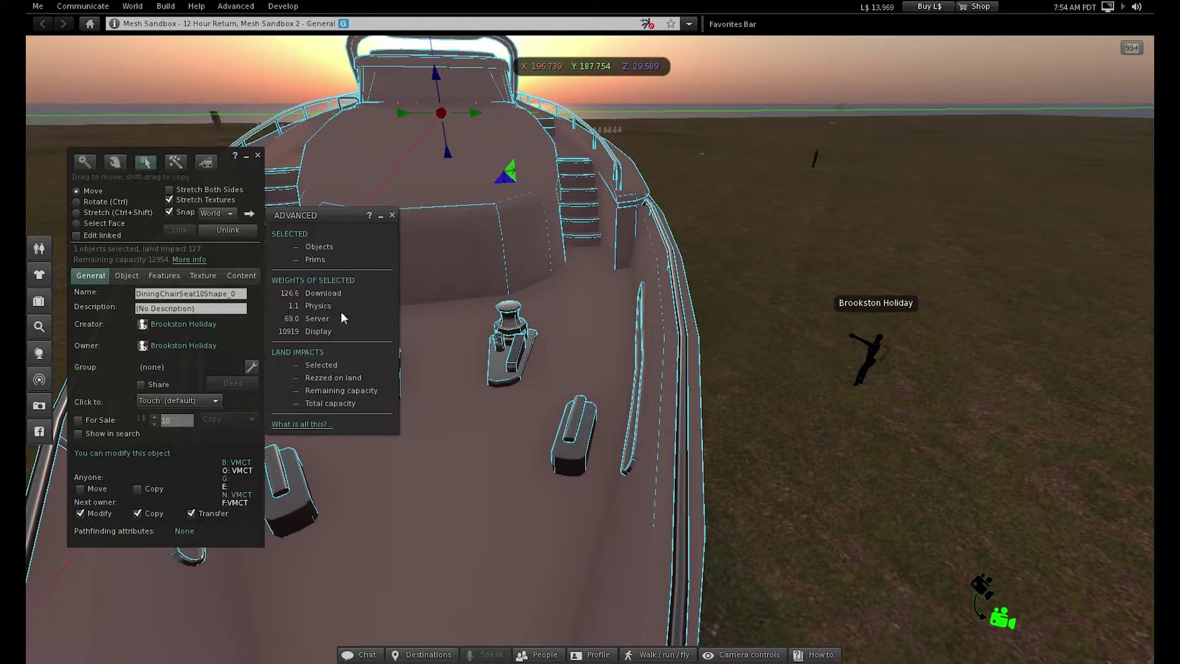
alt+click(469, 330)
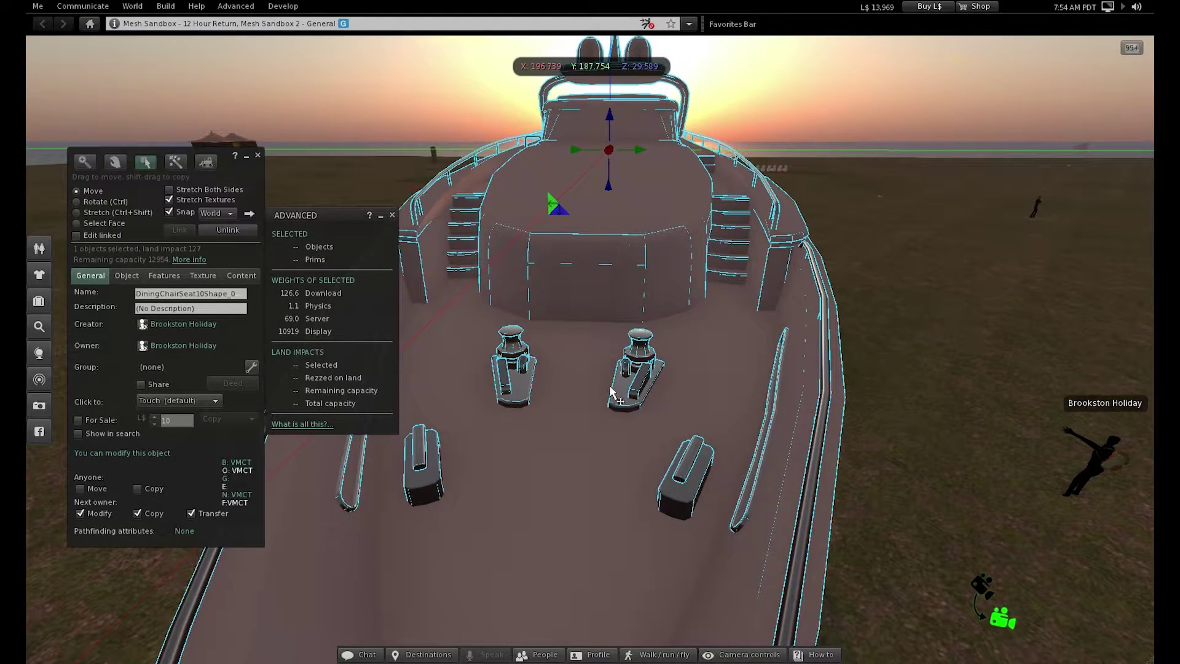
Enable editing of linked parts and select the mesh holding the yacht's bow deck fittings
click(116, 232)
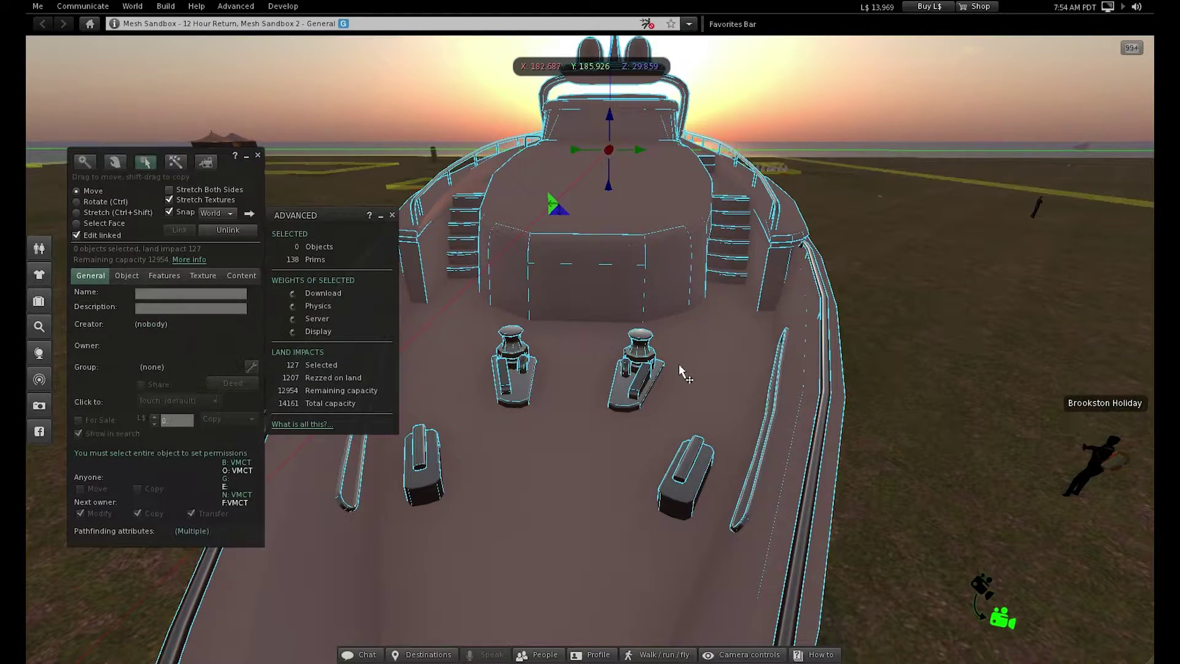
click(649, 373)
drag(649, 374, 591, 355)
Set the environment's sun position to midday
key(ctrl+shift)
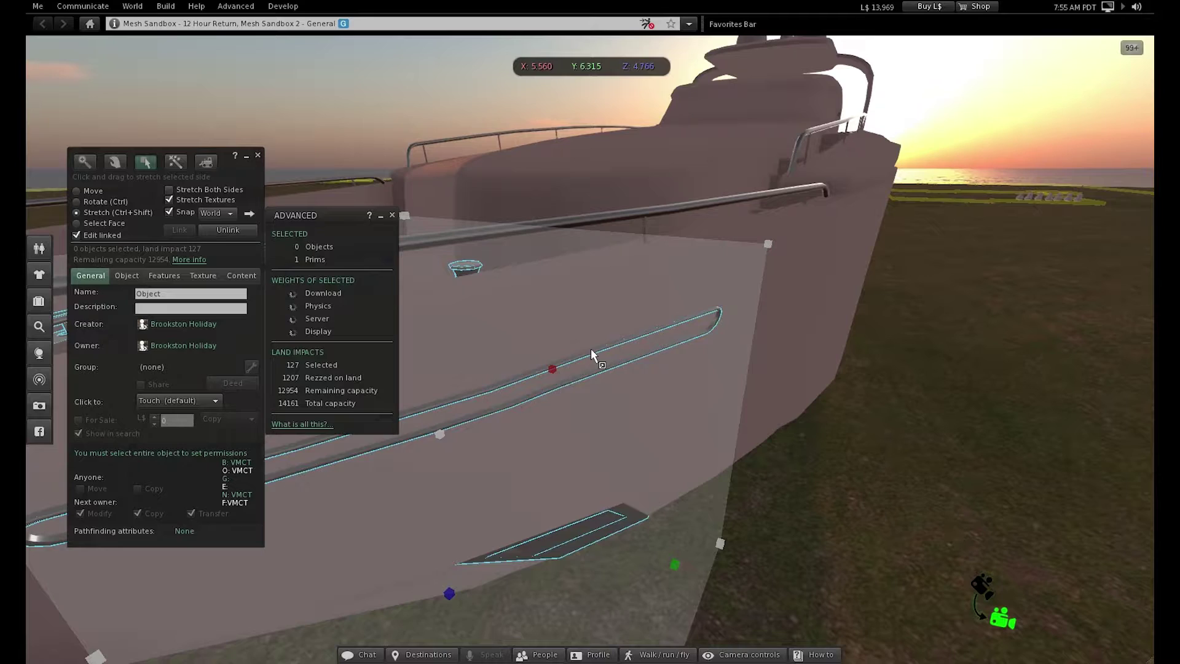
key(ctrl+shift+y)
key(alt)
click(582, 349)
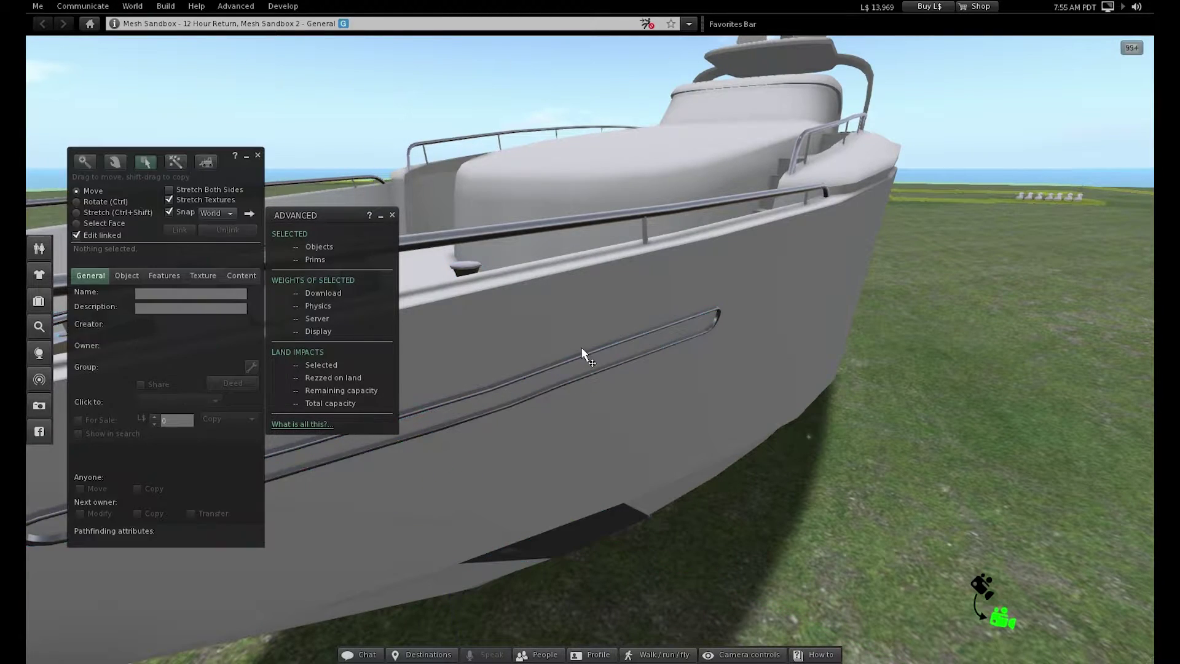
Examine the linked bow fittings mesh, including winches, deck boxes and hull details, from several angles and distances
mouse_move(582, 348)
mouse_down()
mouse_move(295, 261)
mouse_move(473, 249)
mouse_move(602, 277)
mouse_move(615, 292)
mouse_move(454, 298)
mouse_move(443, 394)
mouse_move(639, 368)
mouse_move(615, 307)
mouse_move(590, 332)
mouse_up()
mouse_move(577, 434)
mouse_down()
mouse_move(556, 440)
mouse_move(595, 388)
mouse_move(572, 455)
mouse_move(574, 446)
mouse_up()
drag(497, 376, 471, 419)
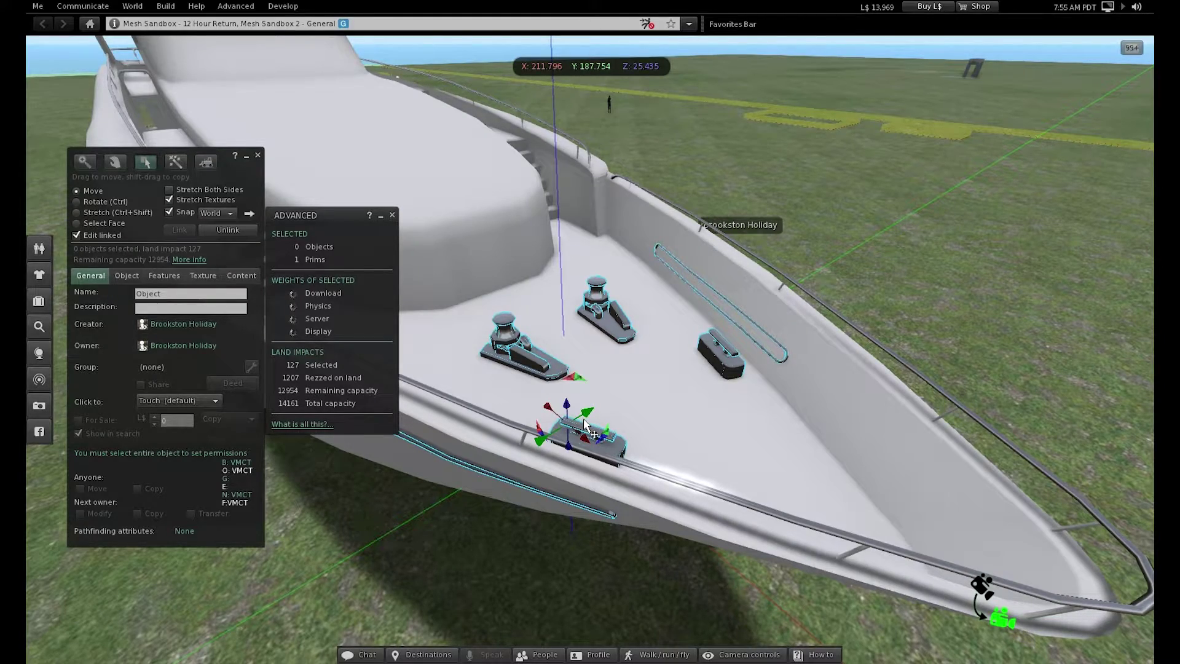
drag(531, 357, 605, 277)
key(ctrl+3)
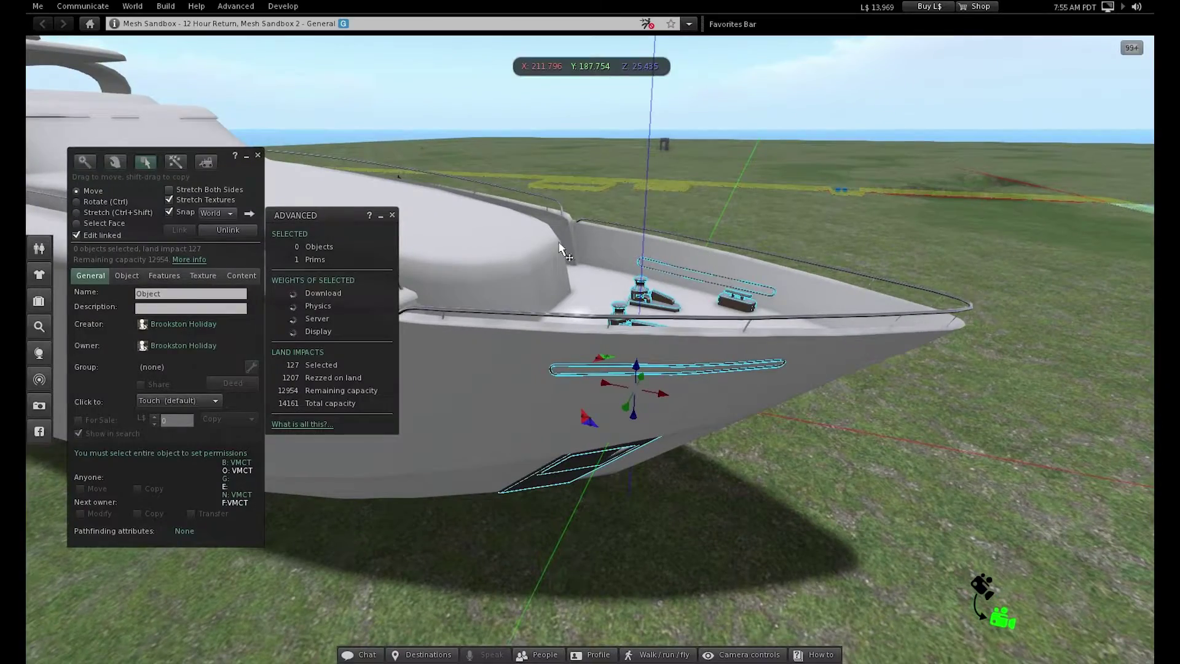
key(Escape)
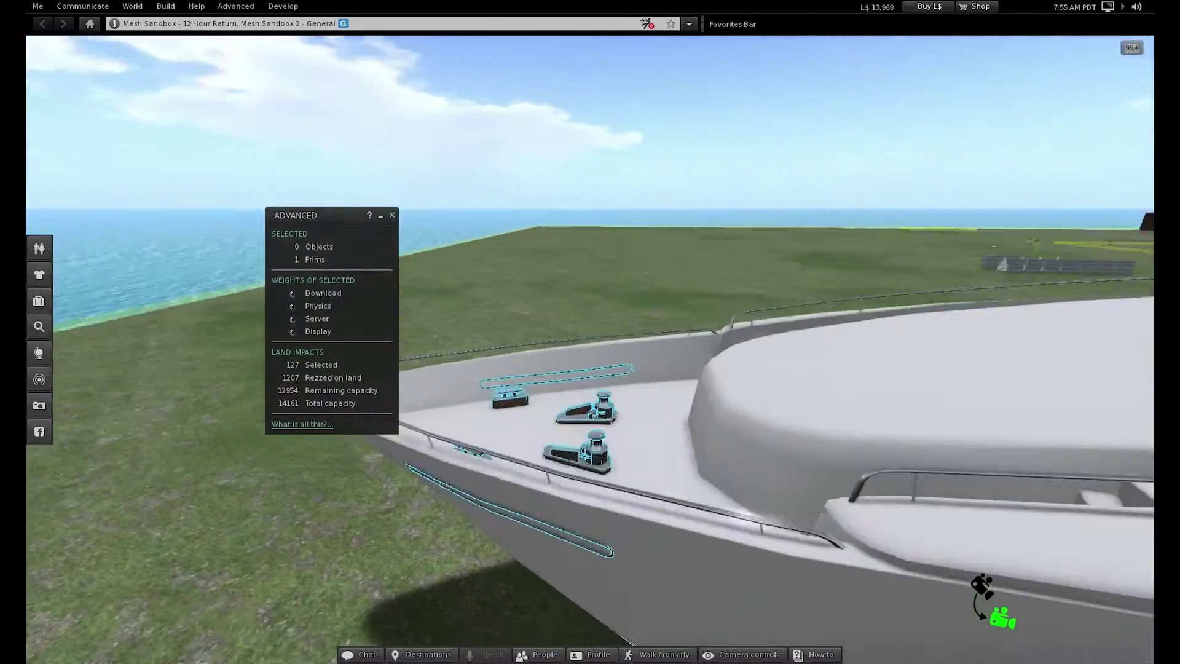
drag(590, 381, 633, 338)
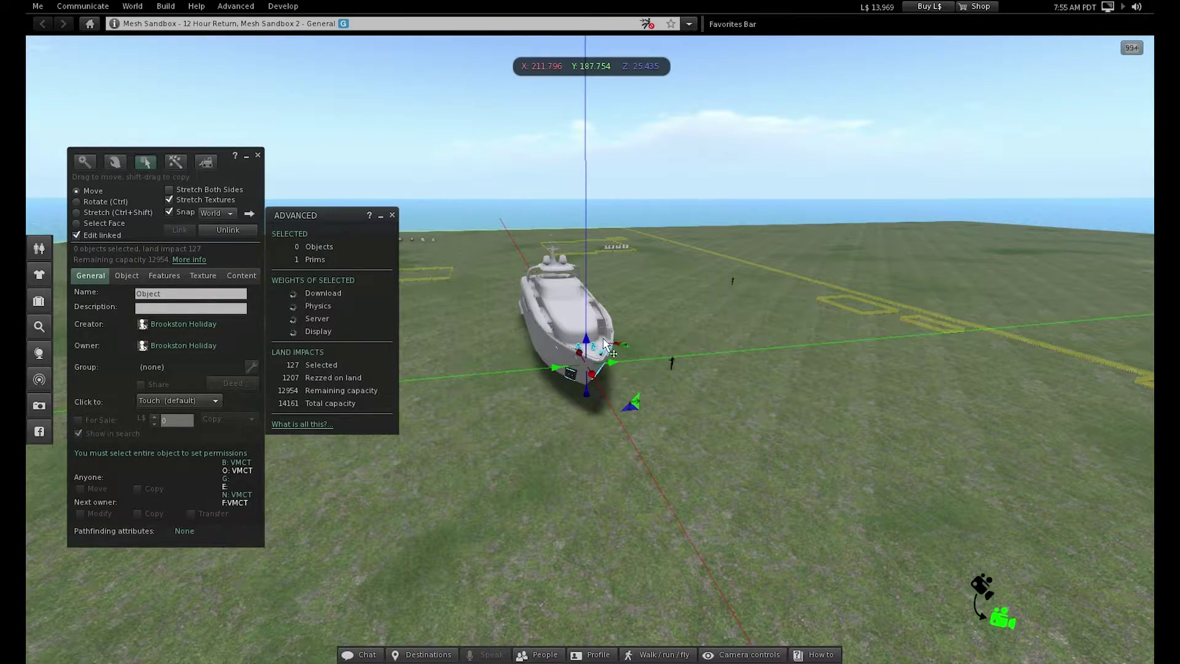
mouse_move(590, 348)
mouse_down()
mouse_move(618, 356)
mouse_move(600, 357)
mouse_up()
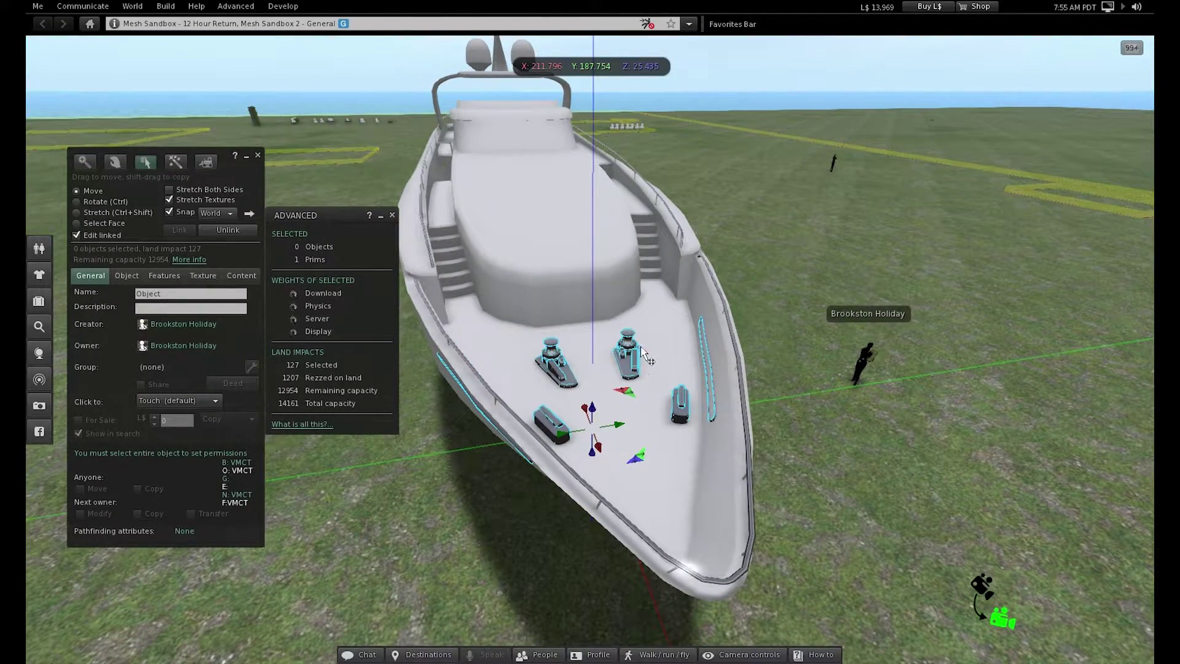
drag(628, 368, 403, 354)
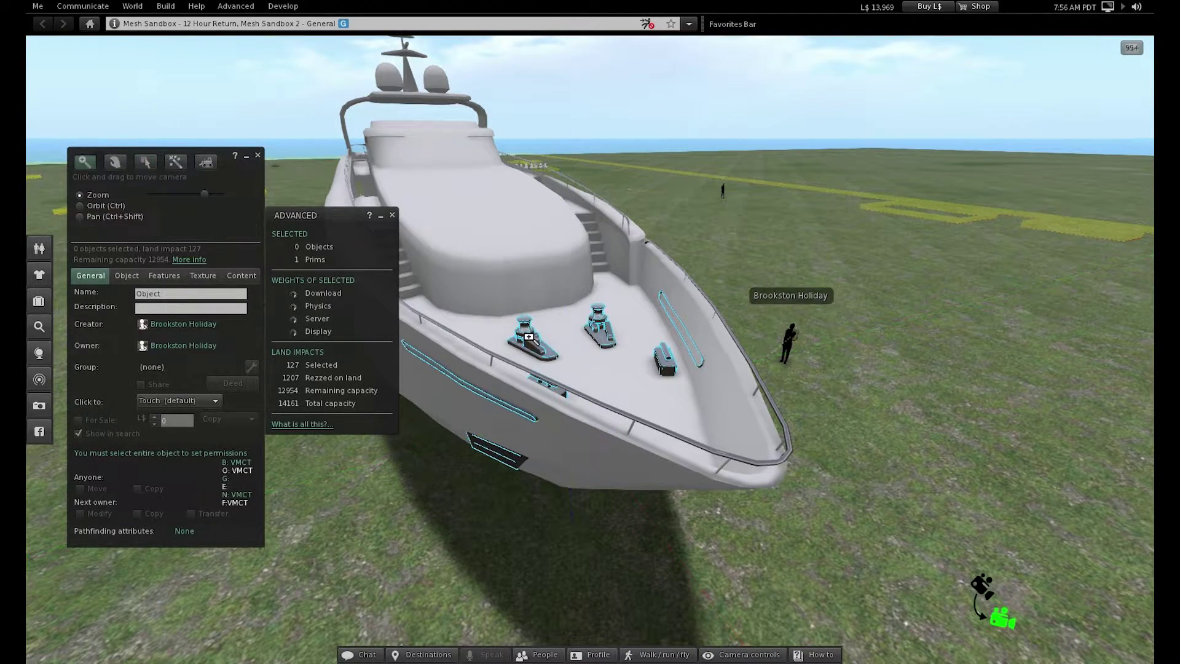
drag(529, 337, 466, 343)
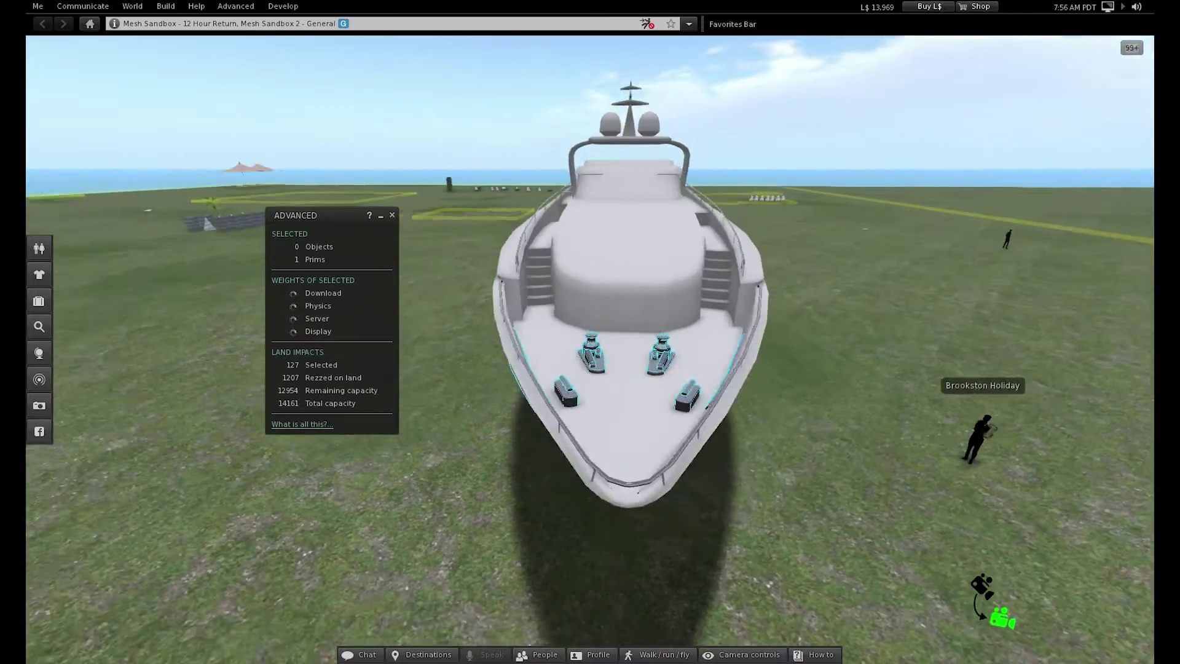
drag(604, 360, 561, 303)
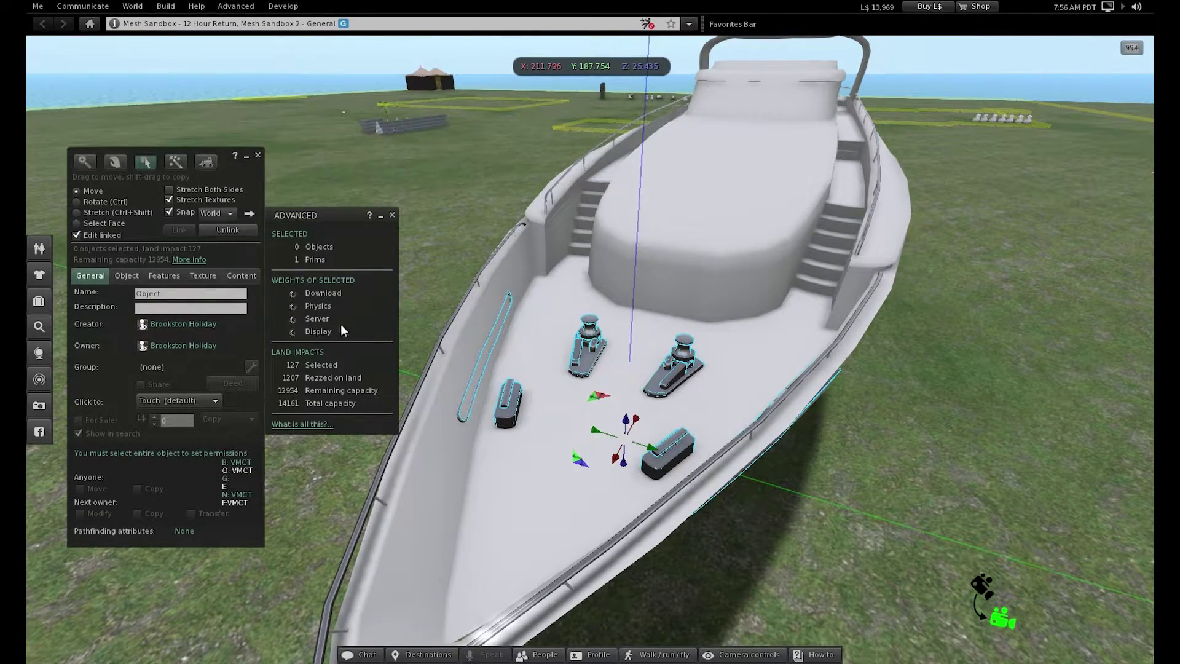
drag(671, 374, 781, 368)
key(ctrl+3)
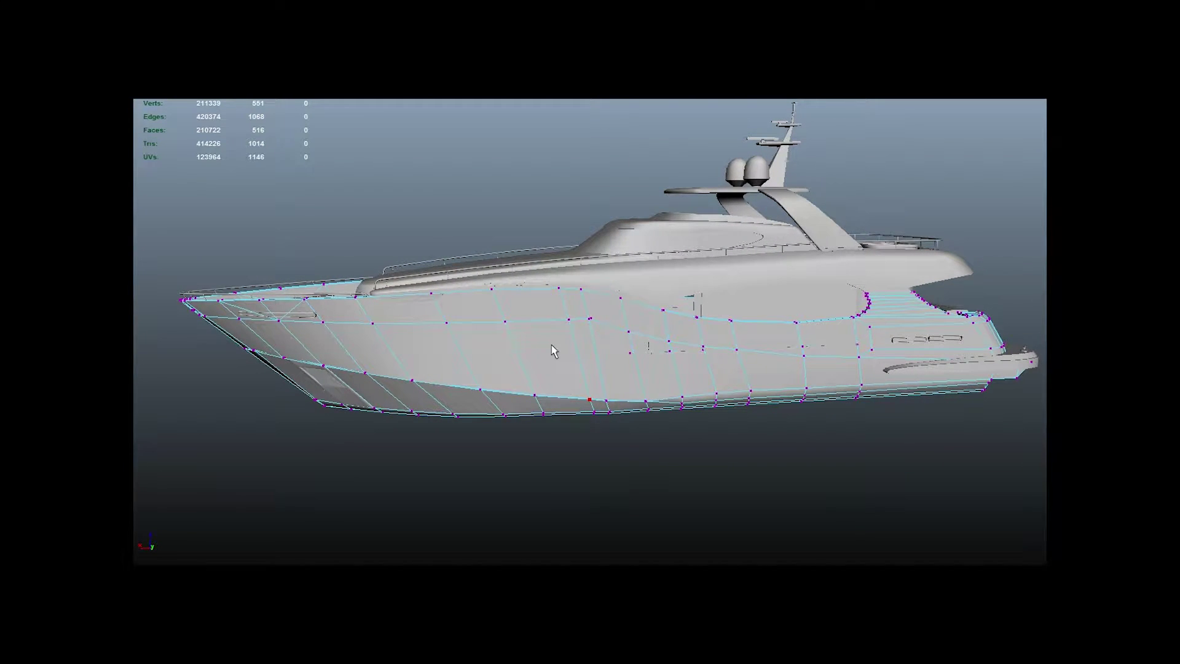
Switch to the yacht model in Maya and isolate its bow fittings
key(Left)
drag(435, 361, 628, 303)
click(614, 362)
key(ctrl+1)
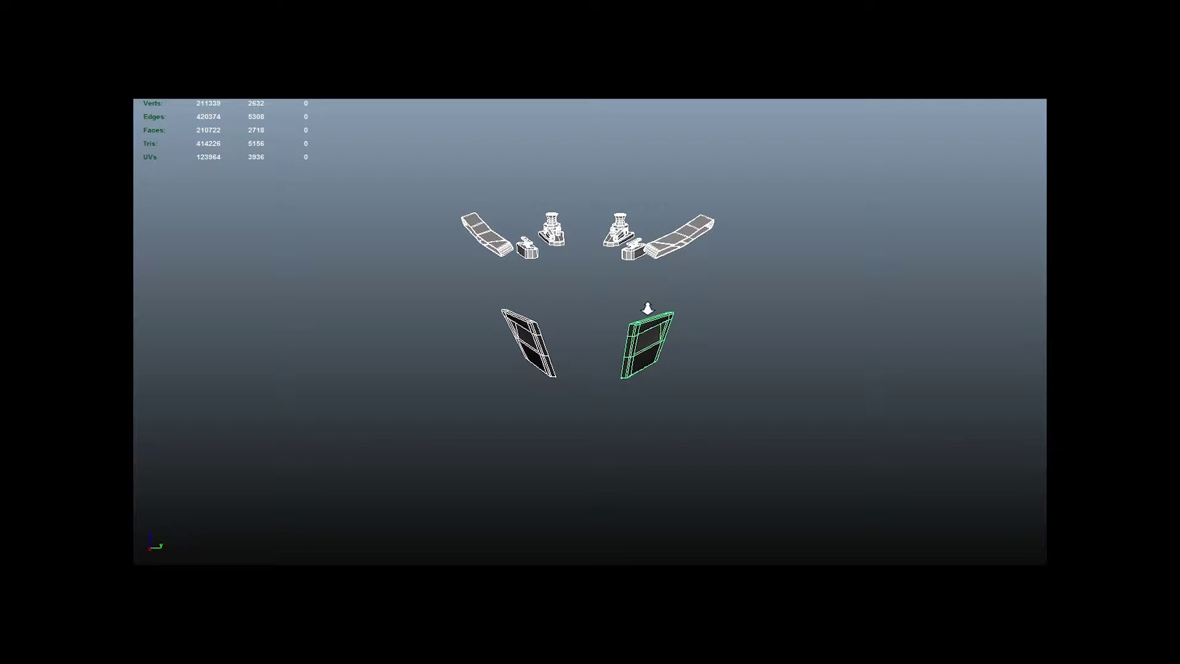
Select both winches among the isolated bow fittings and hide them
drag(648, 309, 638, 341)
drag(531, 199, 631, 289)
drag(654, 293, 653, 293)
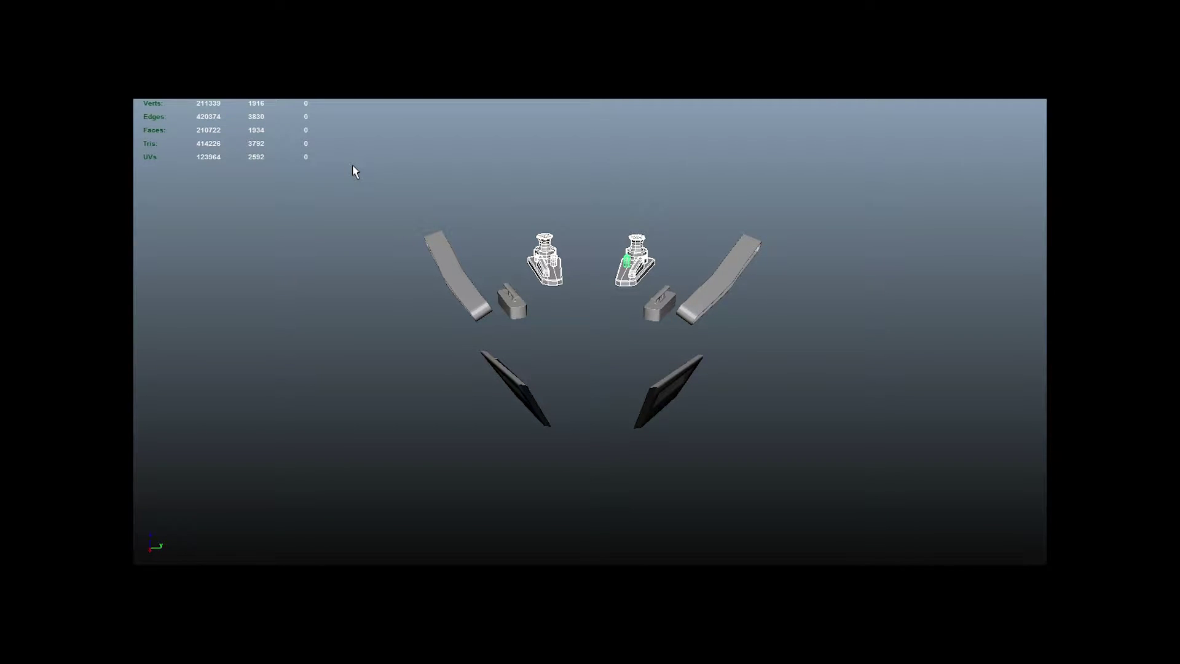
key(ctrl+h)
Hide the long hull strip and deck box on each side of the bow, followed by the two lower anchor panels
drag(353, 165, 520, 290)
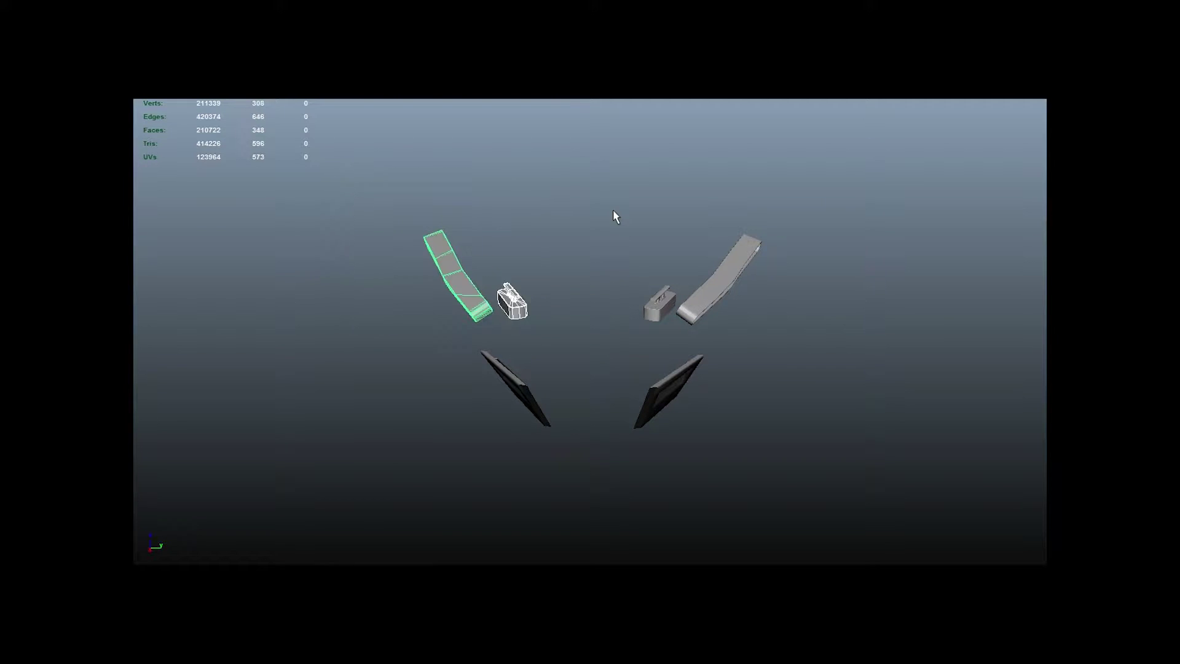
key(ctrl+h)
drag(643, 239, 682, 295)
key(ctrl+h)
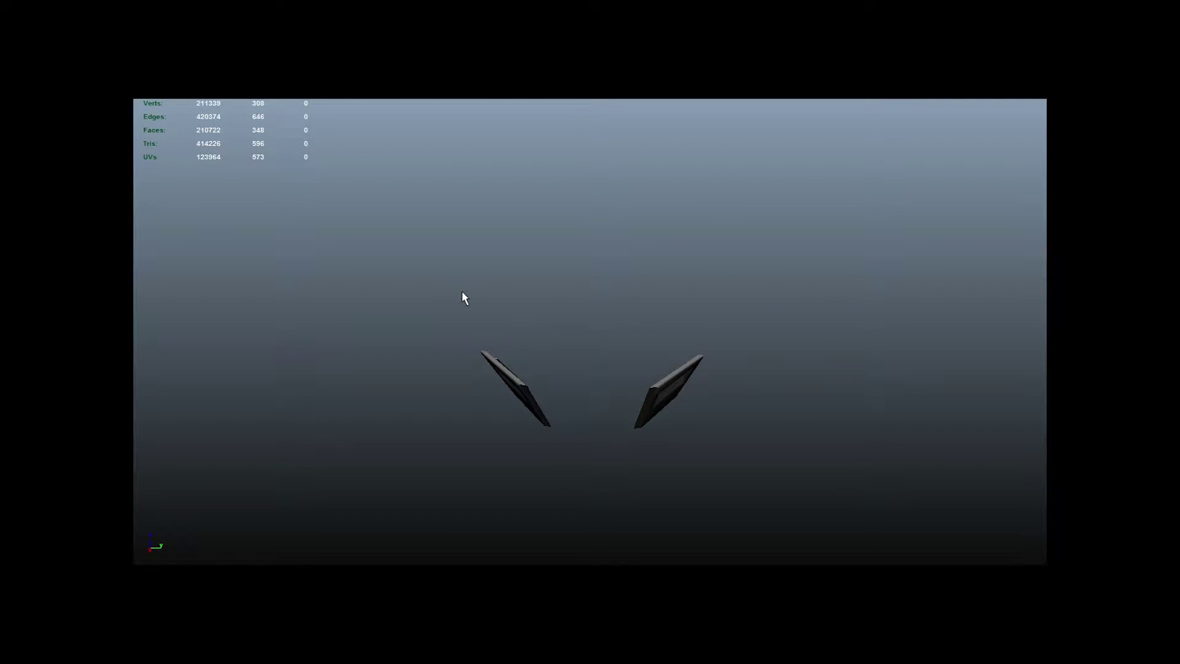
drag(462, 292, 784, 495)
key(ctrl+h)
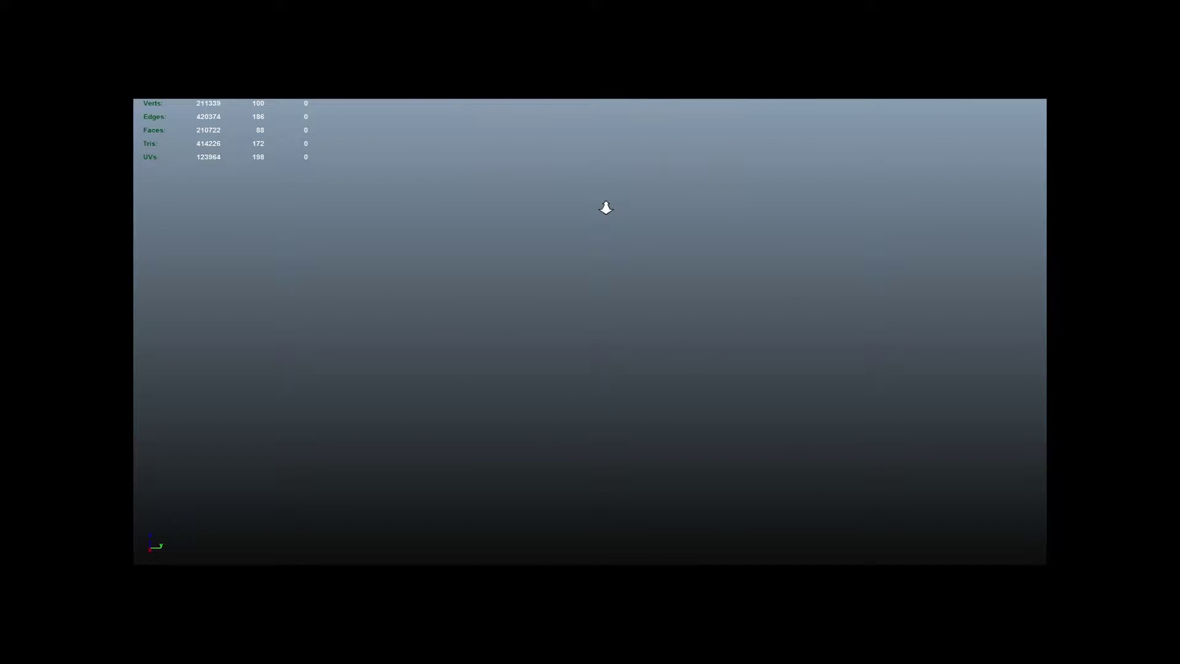
Select the combined fittings mesh at the stern, isolate it and separate it into individual objects
drag(606, 208, 502, 101)
click(553, 497)
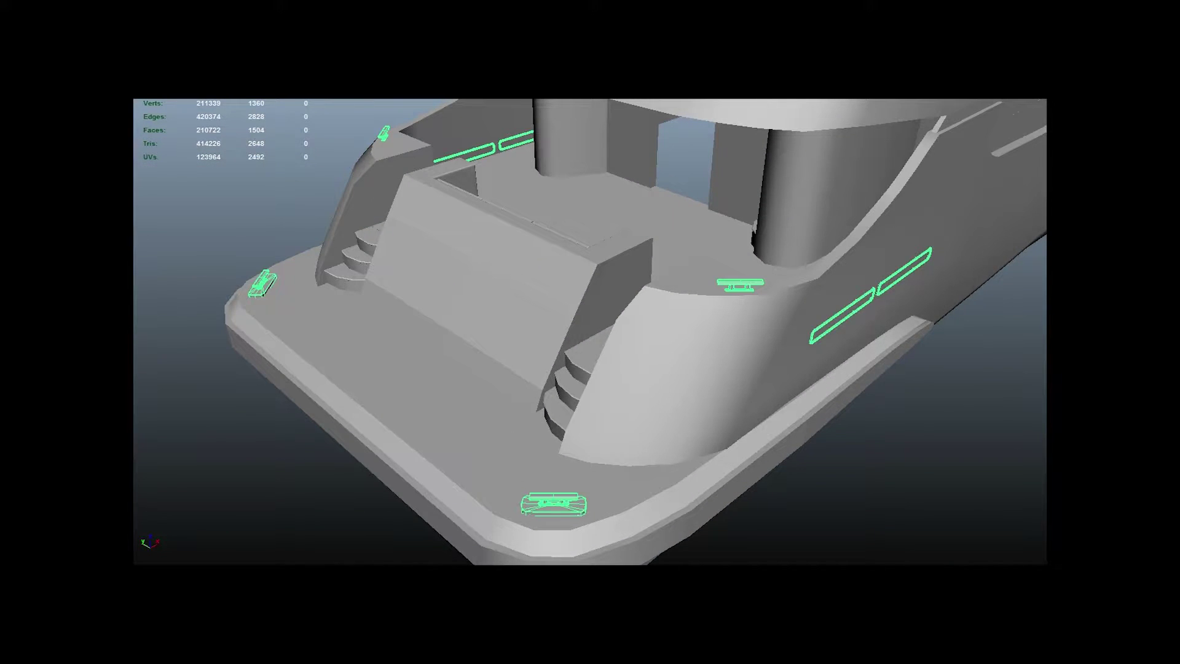
click(269, 92)
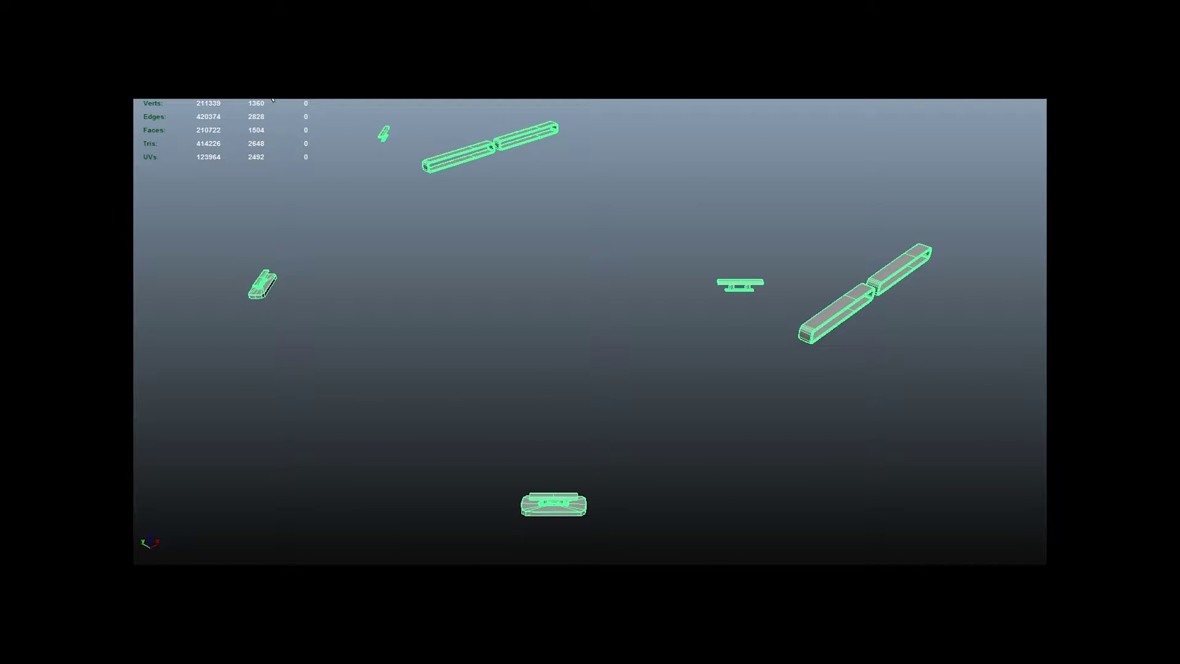
click(269, 92)
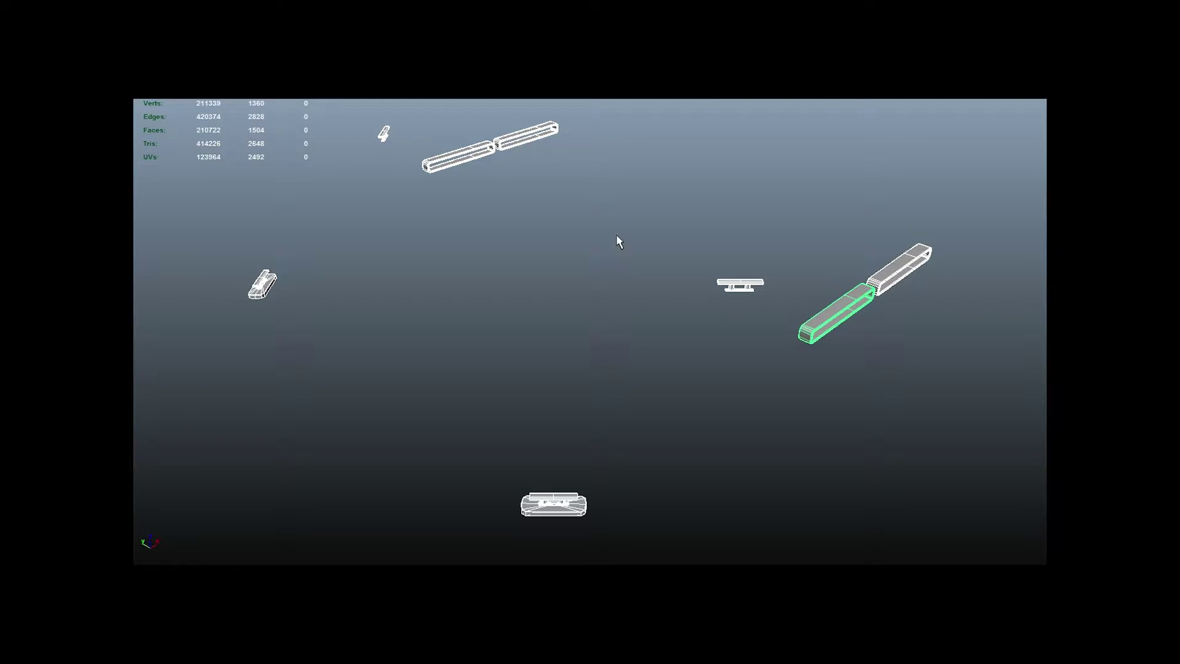
Hide the two hull strips and upper cleat on one side of the stern, along with that side's lower cleat
scroll(616, 237, down, 5)
drag(617, 240, 868, 323)
scroll(631, 244, up, 2)
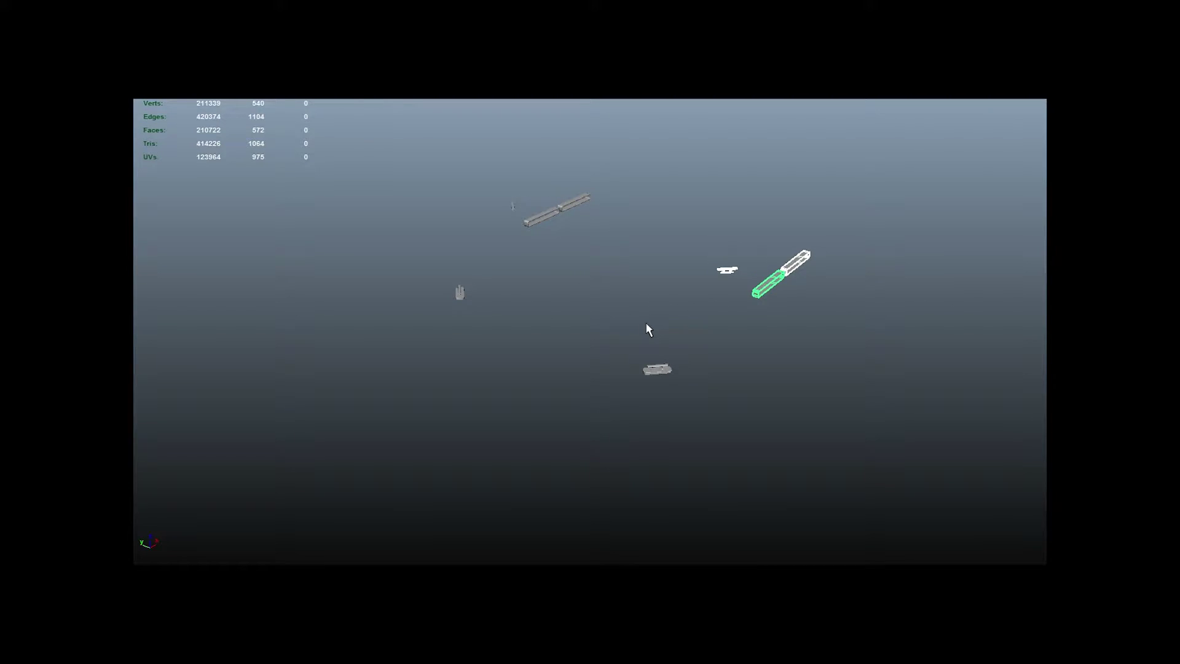
key(ctrl+h)
key(ctrl+h)
Hide the remaining lower cleat, then the upper cleat and two hull strips on the opposite side of the stern
drag(413, 252, 478, 310)
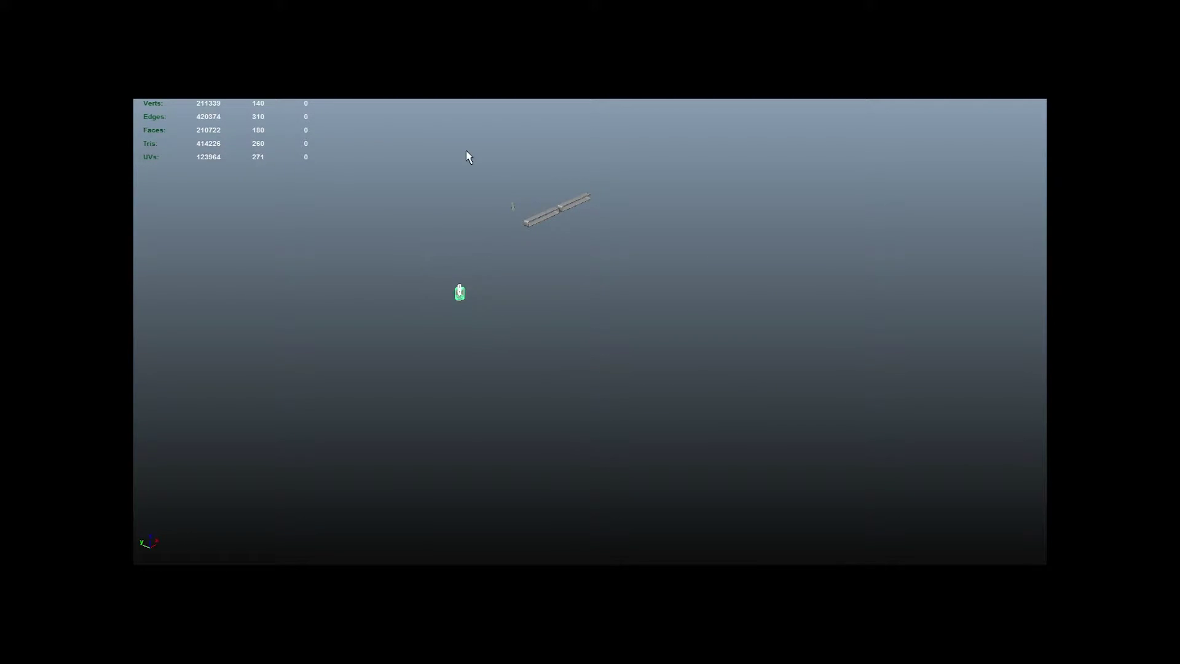
key(ctrl+h)
drag(466, 150, 599, 239)
key(ctrl+h)
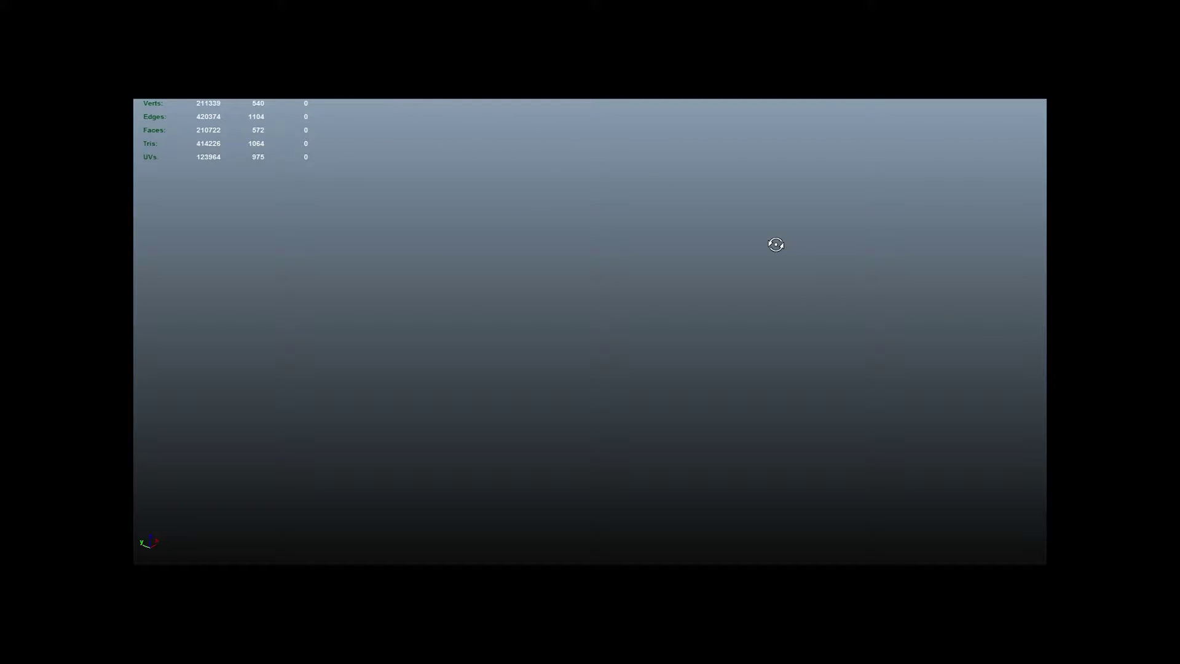
Leave the isolated view of the stern fittings and marquee-select the parts across the middle of the view
key(ctrl+1)
drag(775, 245, 548, 231)
scroll(606, 240, down, 4)
scroll(577, 235, up, 2)
scroll(576, 236, down, 2)
drag(407, 116, 732, 416)
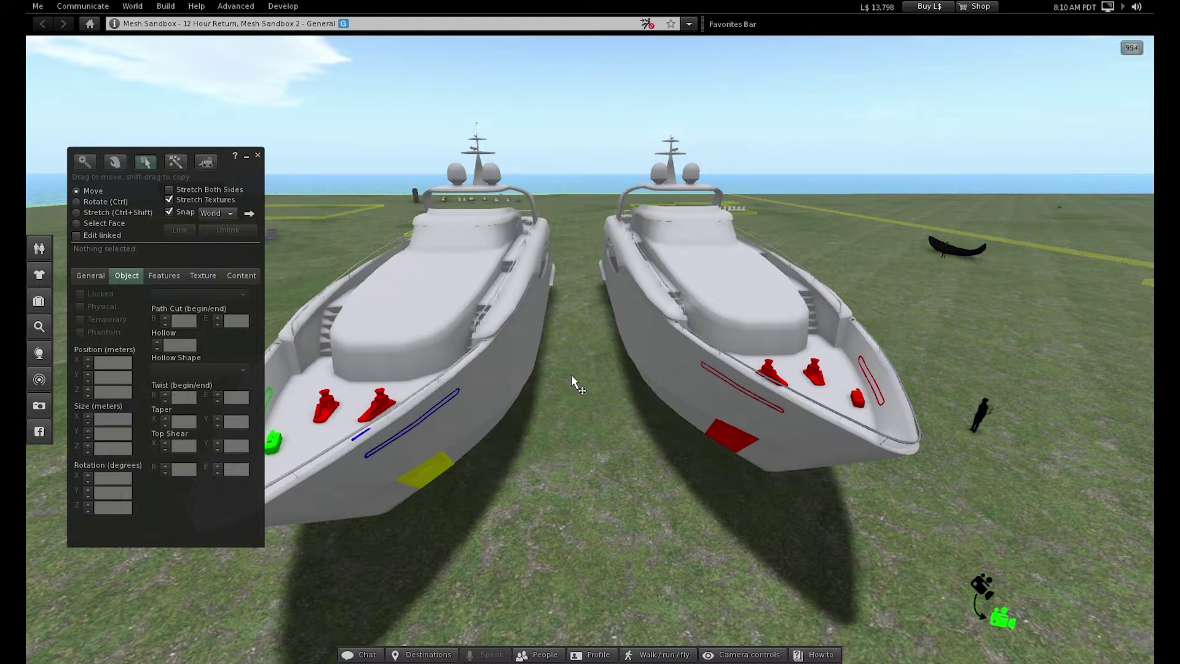
Switch to Second Life and select each of the two colour-coded yachts in turn to compare their land impact
click(701, 365)
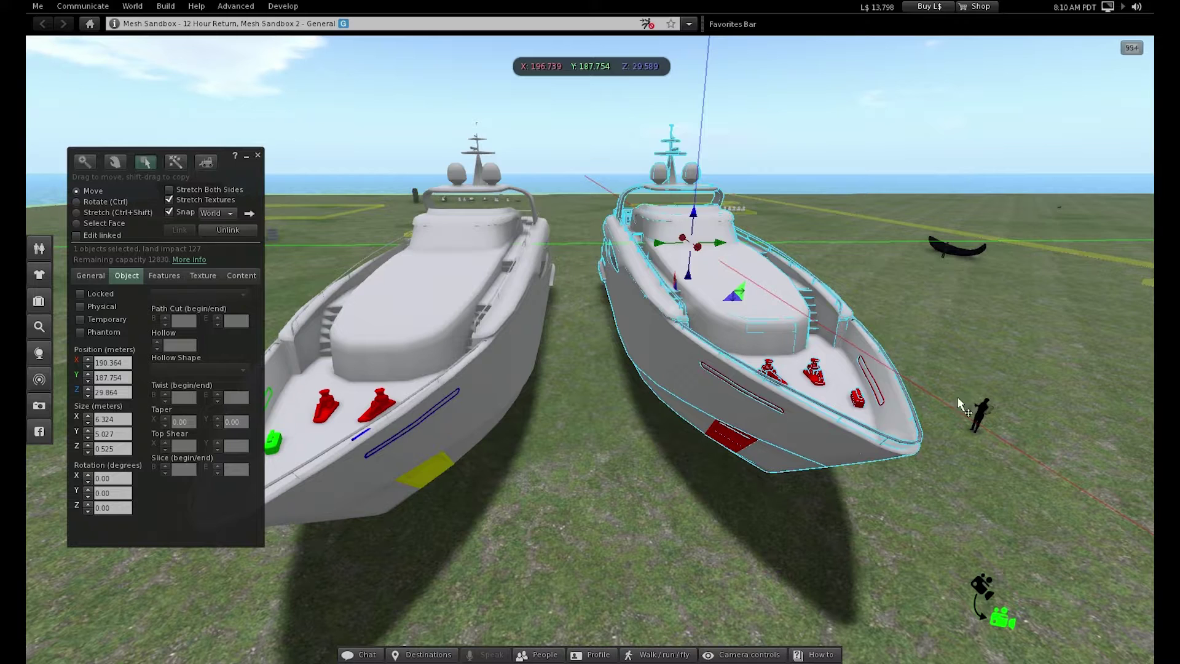
click(434, 400)
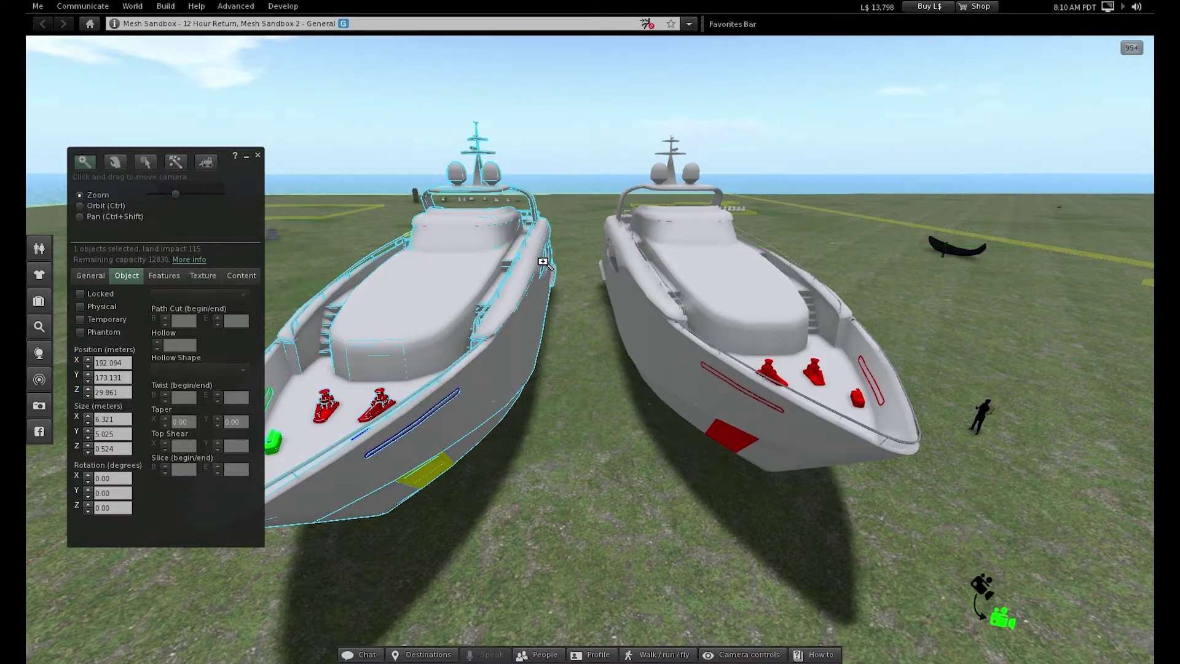
drag(541, 260, 596, 240)
Select the yacht whose bow fittings are all red and open its detailed weight information
click(791, 405)
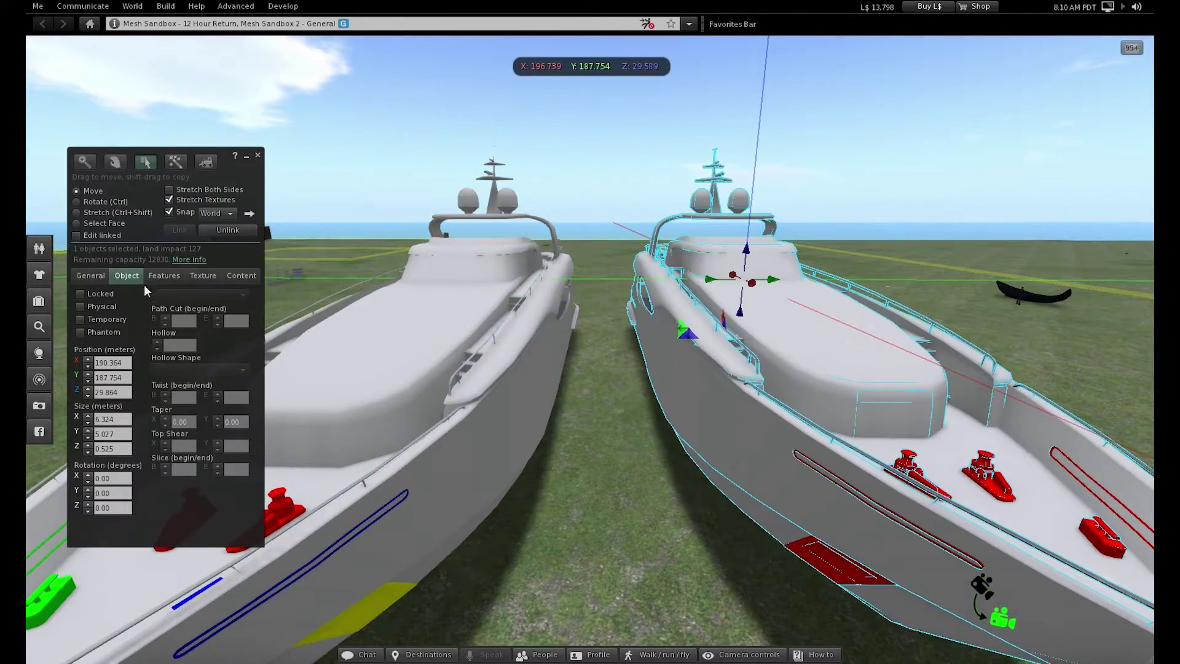
click(189, 260)
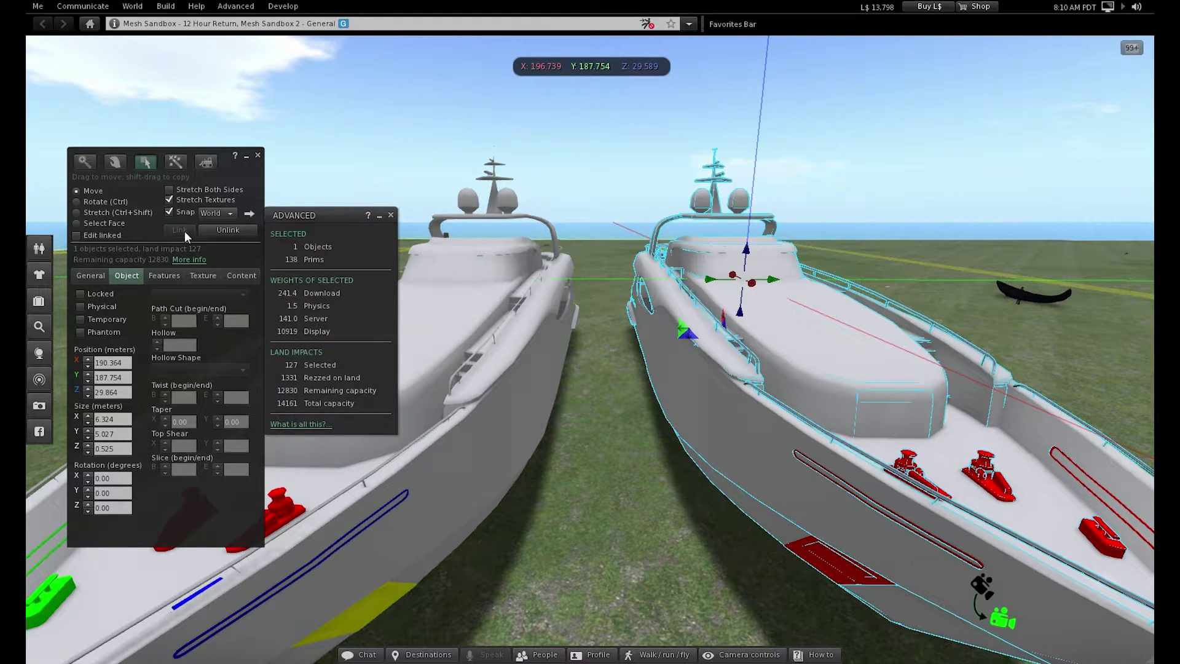
click(192, 261)
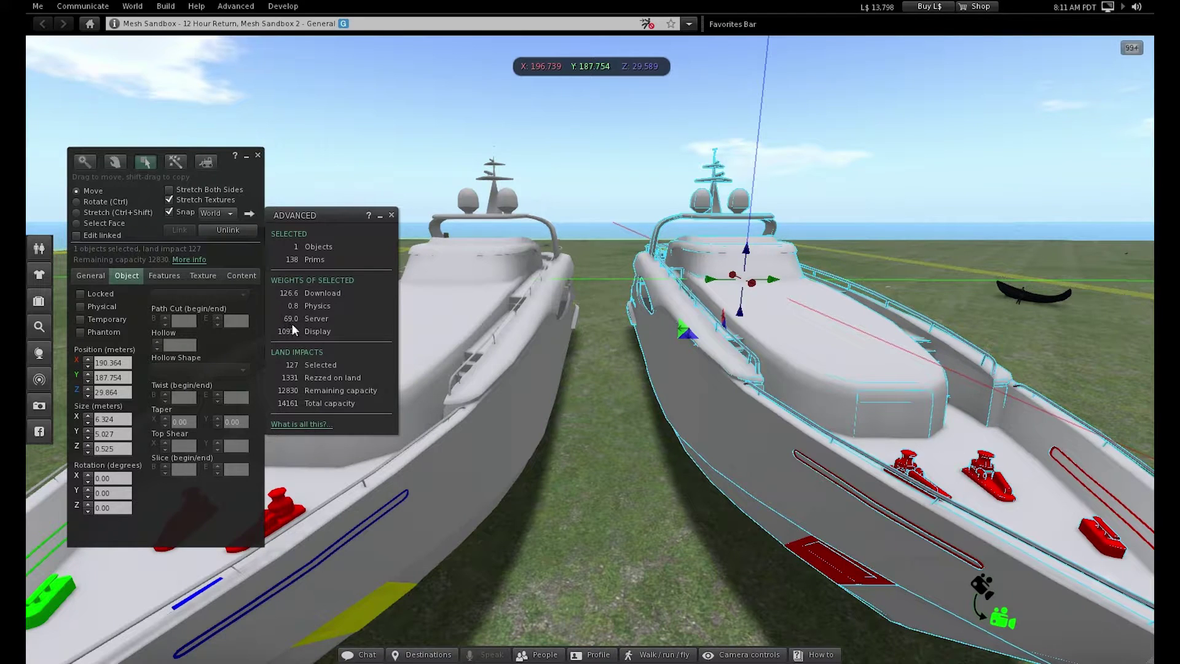
Select the yacht with multicoloured bow fittings and review its detailed weights for comparison
click(504, 393)
click(506, 397)
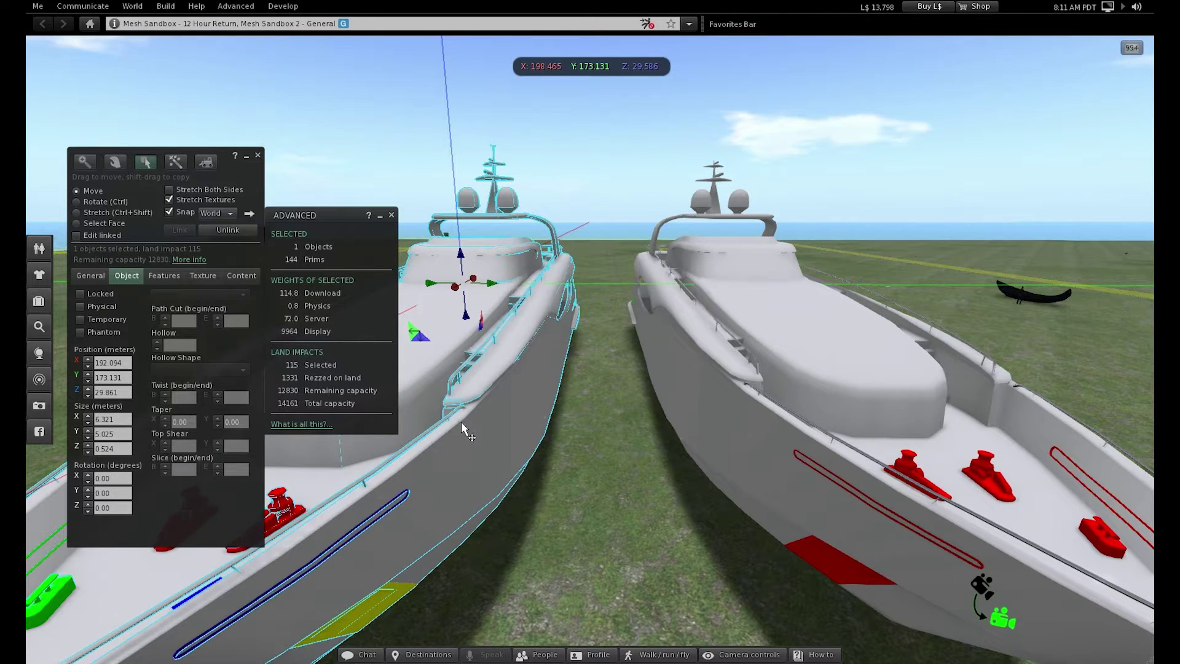
key(Escape)
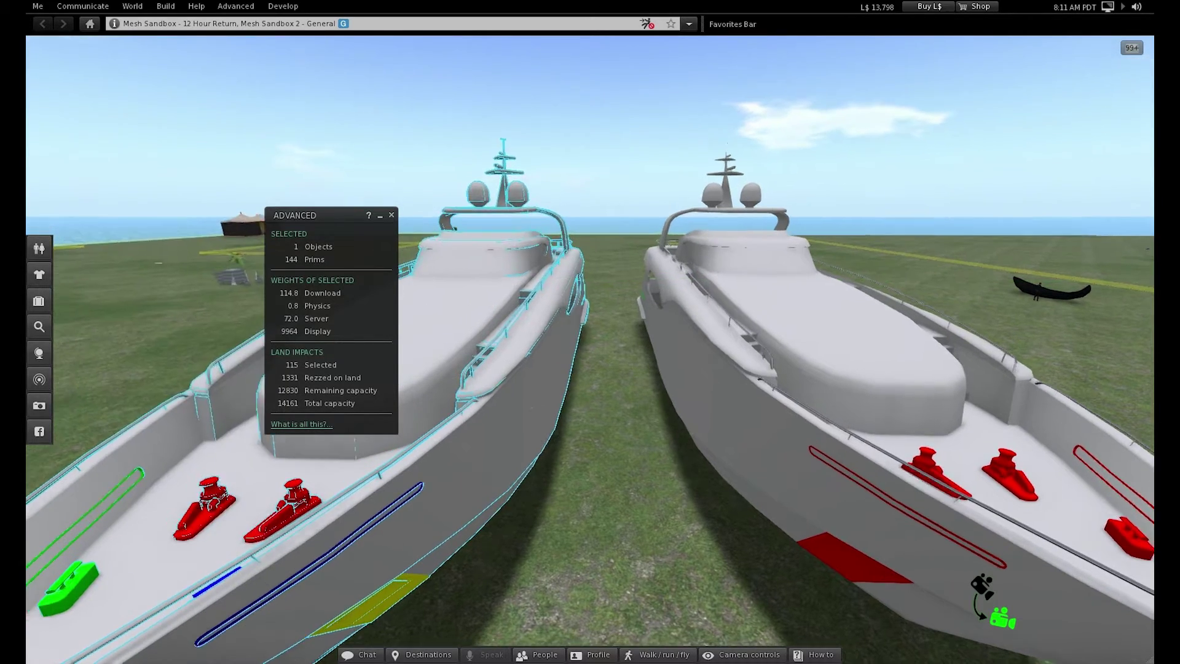
Examine the multicoloured bow fittings of the selected yacht from the front and from above
drag(584, 334, 585, 351)
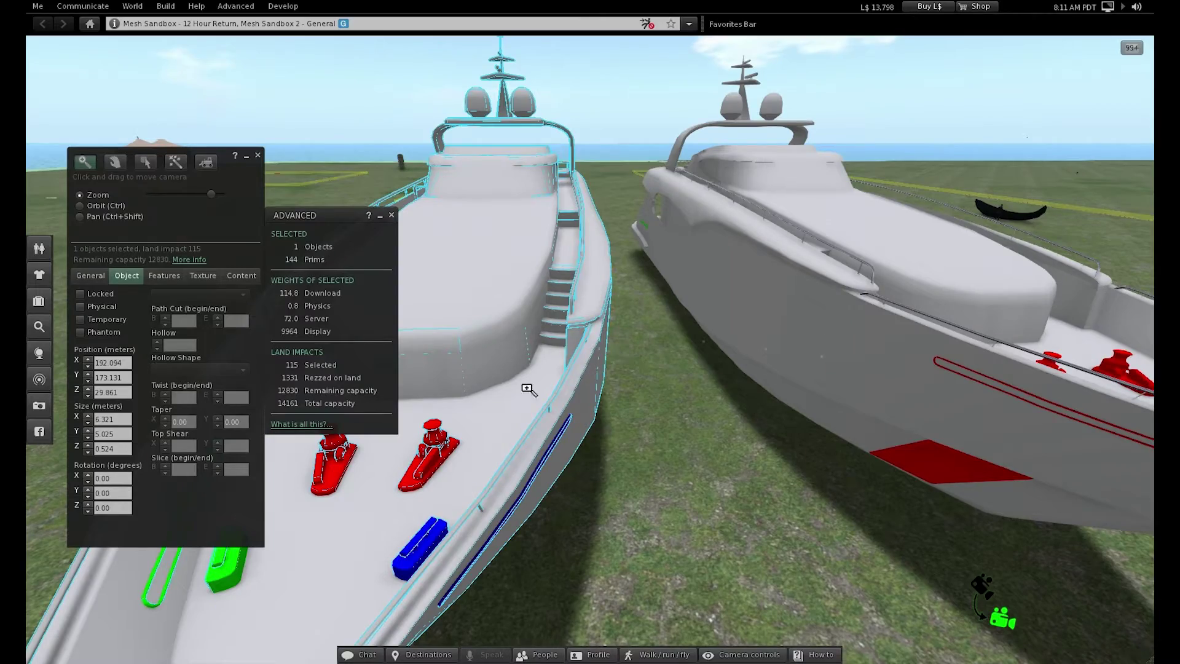
drag(470, 423, 531, 448)
drag(516, 389, 949, 456)
key(ctrl+b)
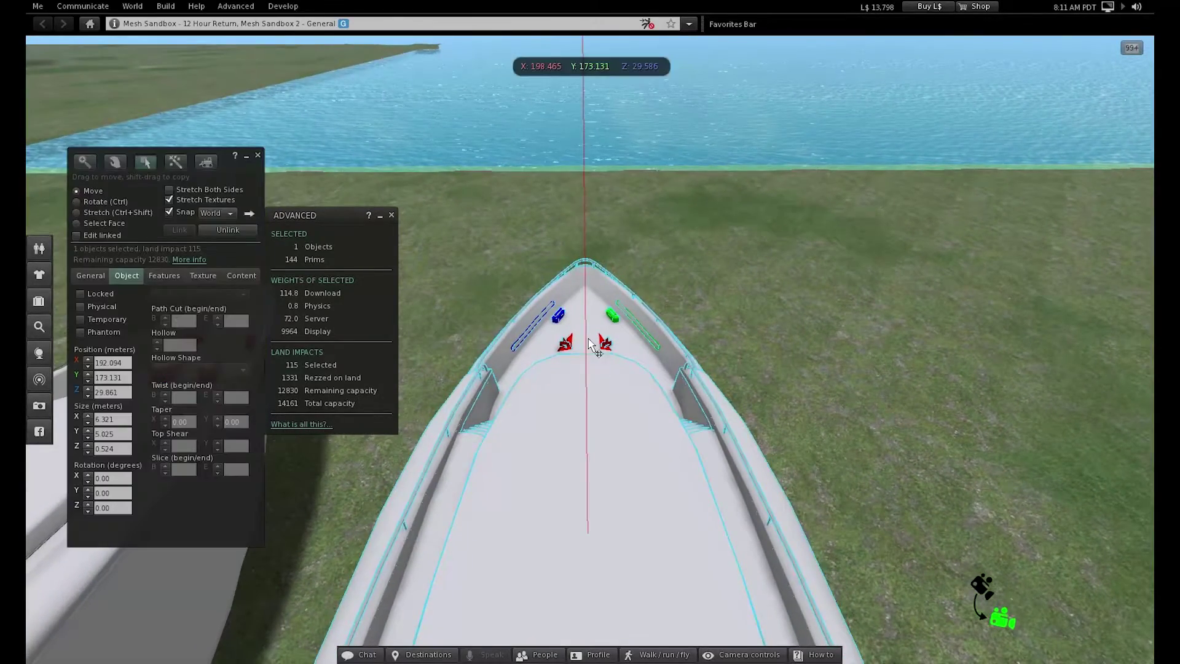
drag(446, 343, 393, 321)
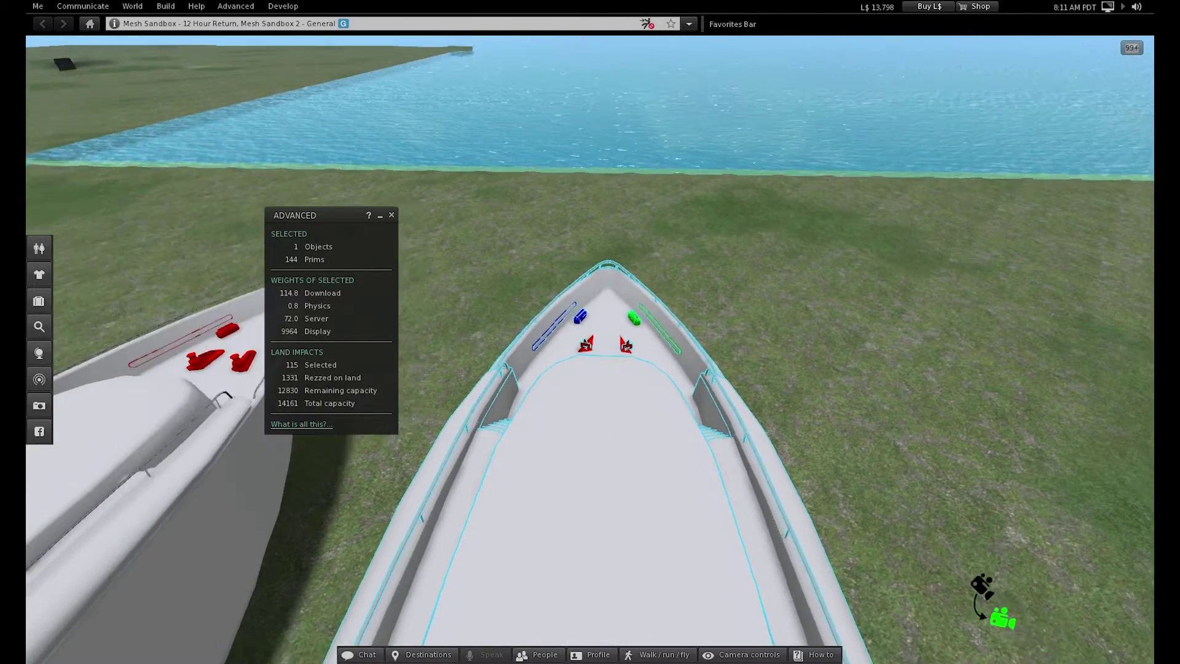
key(Escape)
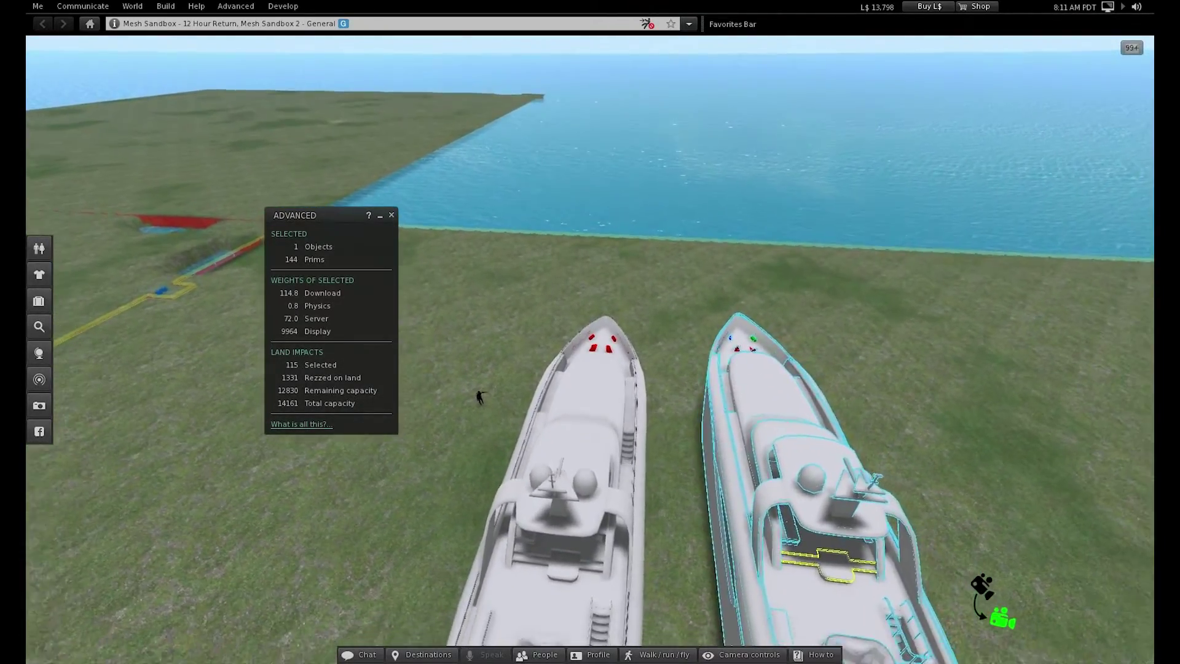
Examine the all-red bow fittings on the unselected yacht up close and compare their spread with the neighbouring yacht's bow
scroll(676, 479, up, 3)
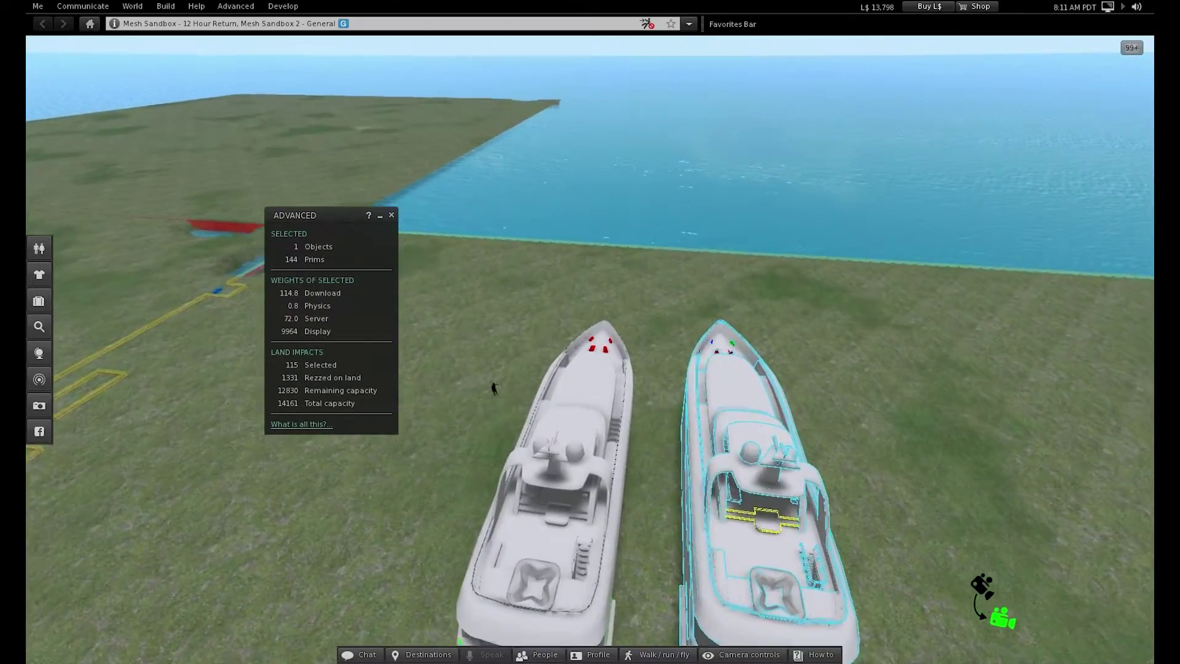
scroll(602, 368, up, 5)
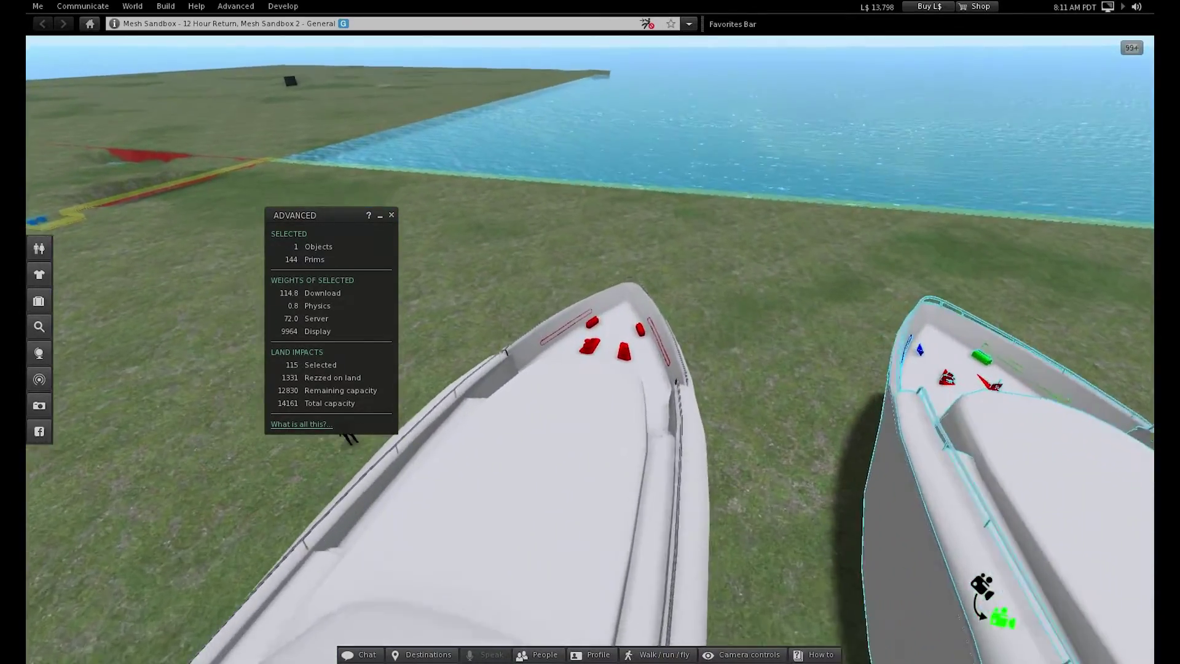
scroll(615, 369, up, 2)
scroll(589, 369, down, 8)
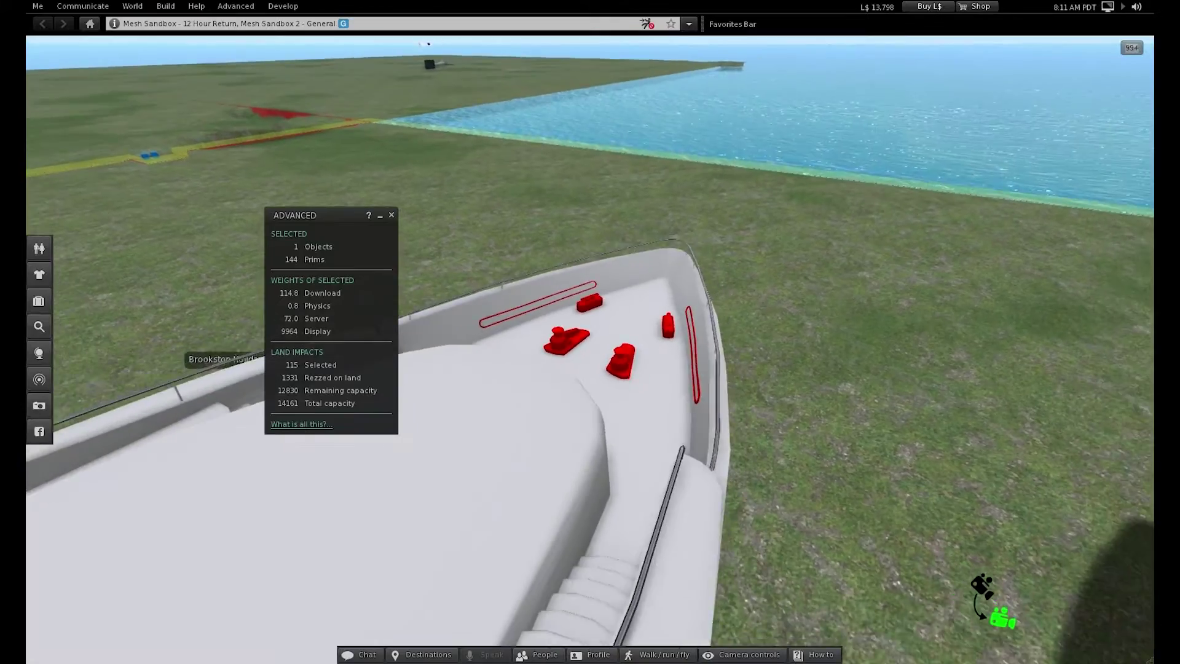
mouse_move(590, 347)
mouse_down()
mouse_move(860, 393)
mouse_move(602, 338)
mouse_up()
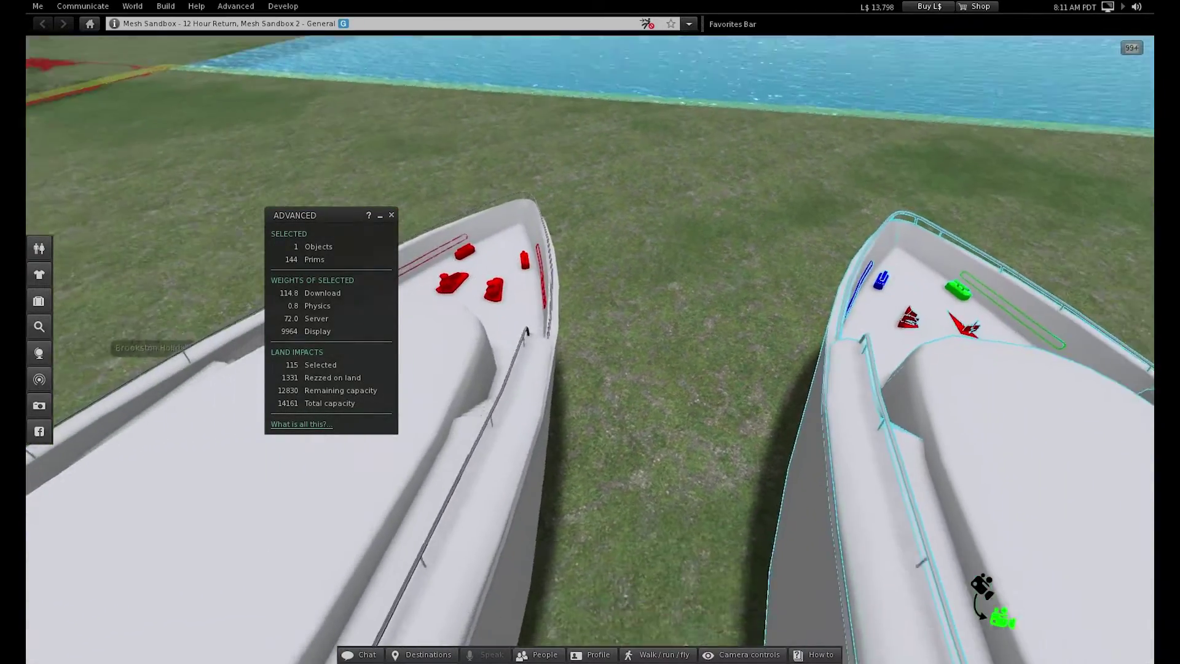
View both yachts from the front and inspect how the selected yacht's green, blue and red bow fittings are grouped
key(ctrl+alt+Left)
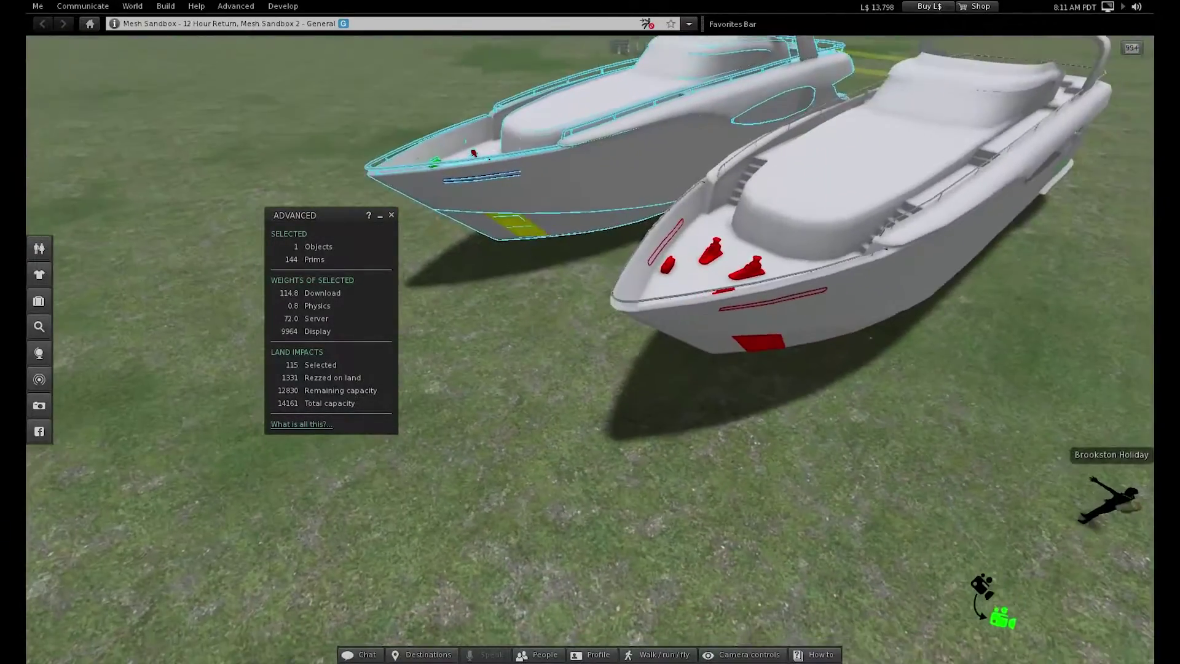
key(ctrl+alt+Left)
key(alt+Left)
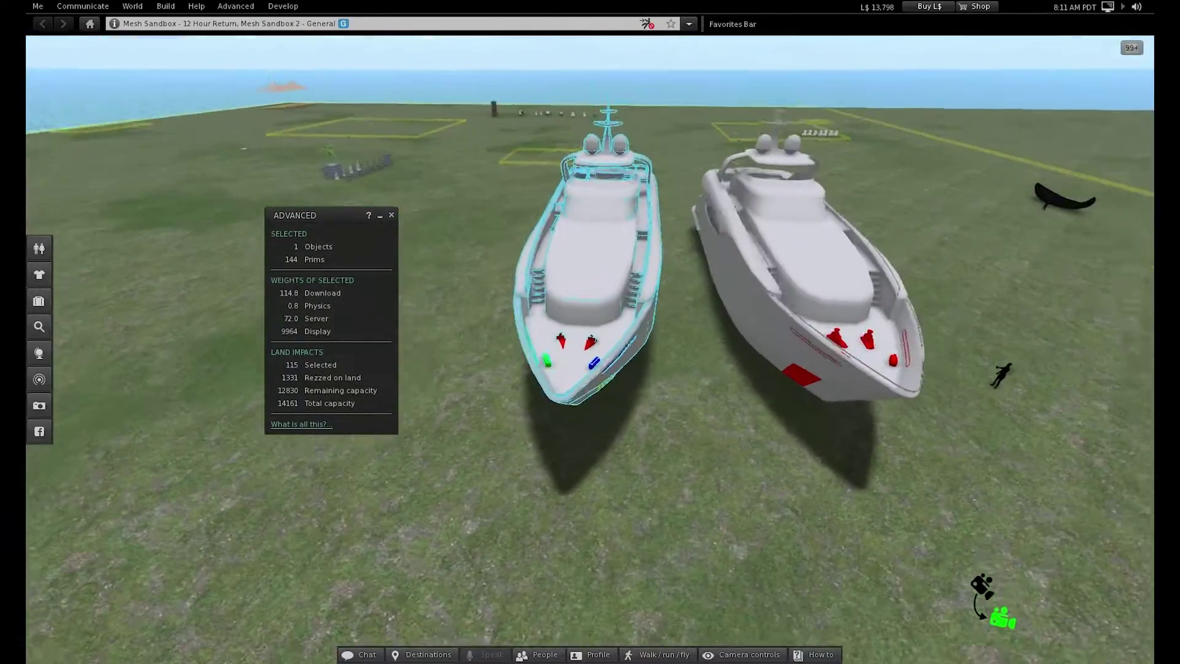
key(ctrl+alt+Left)
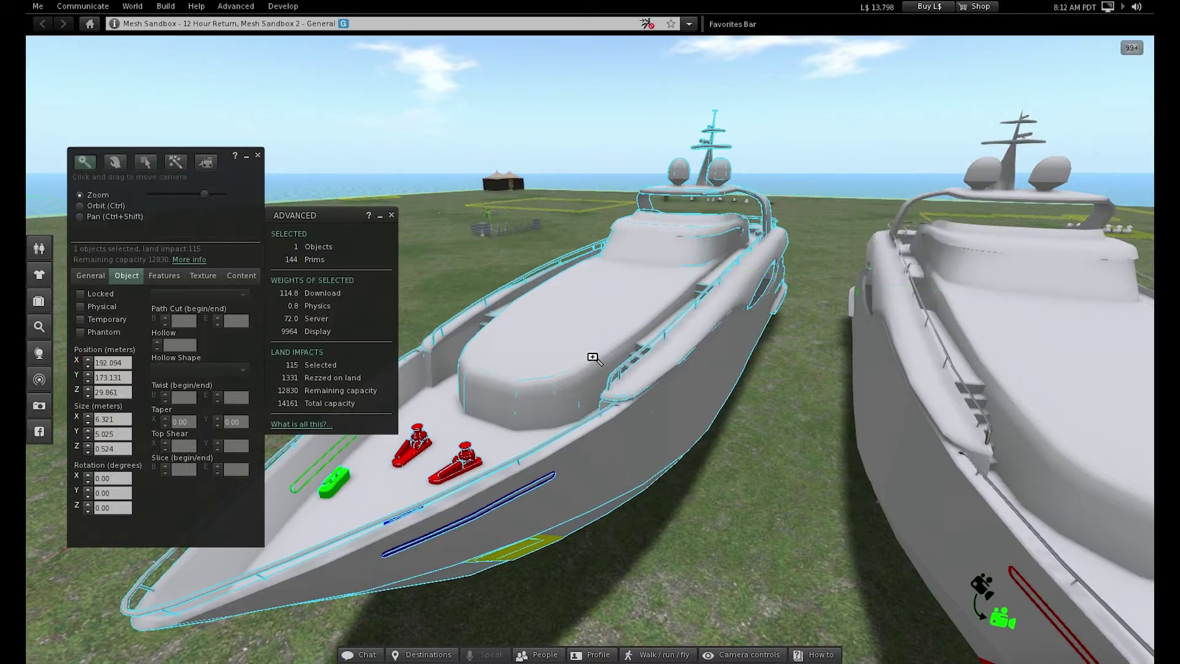
alt+drag(591, 355, 624, 369)
alt+drag(662, 412, 701, 413)
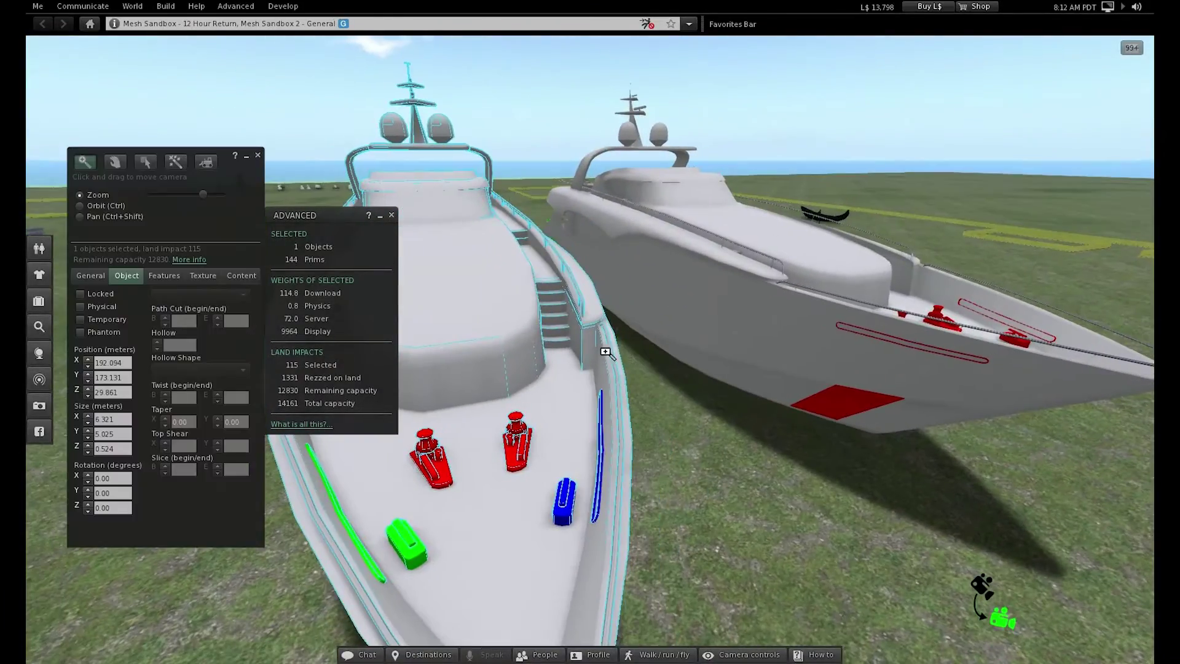
key(Escape)
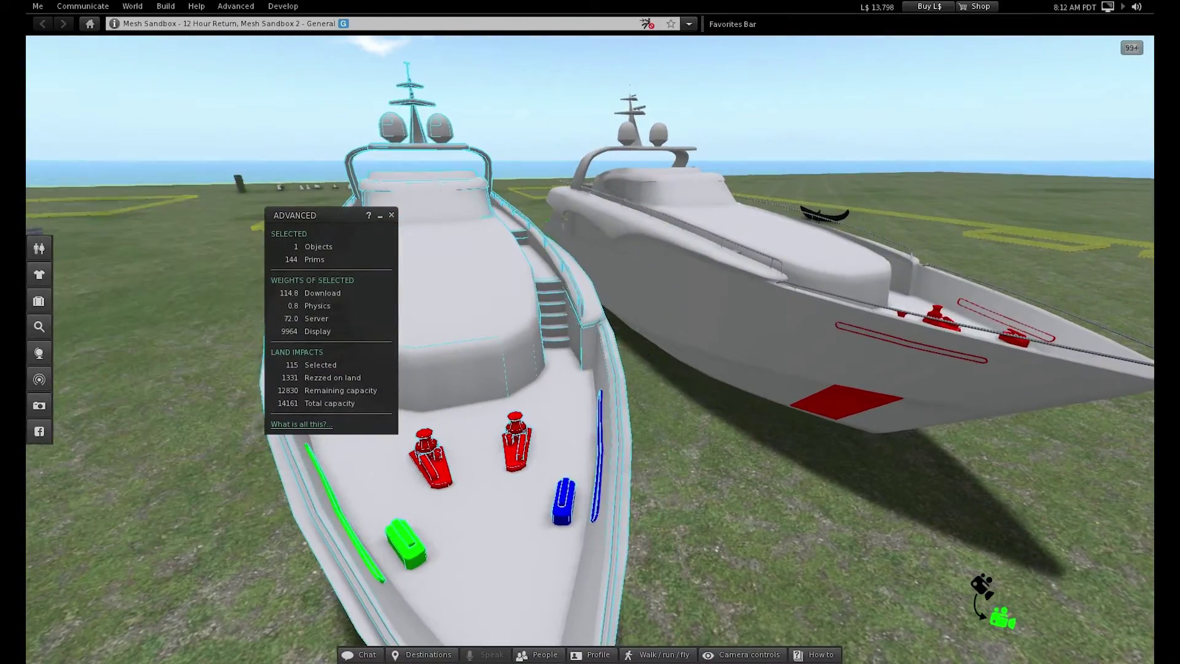